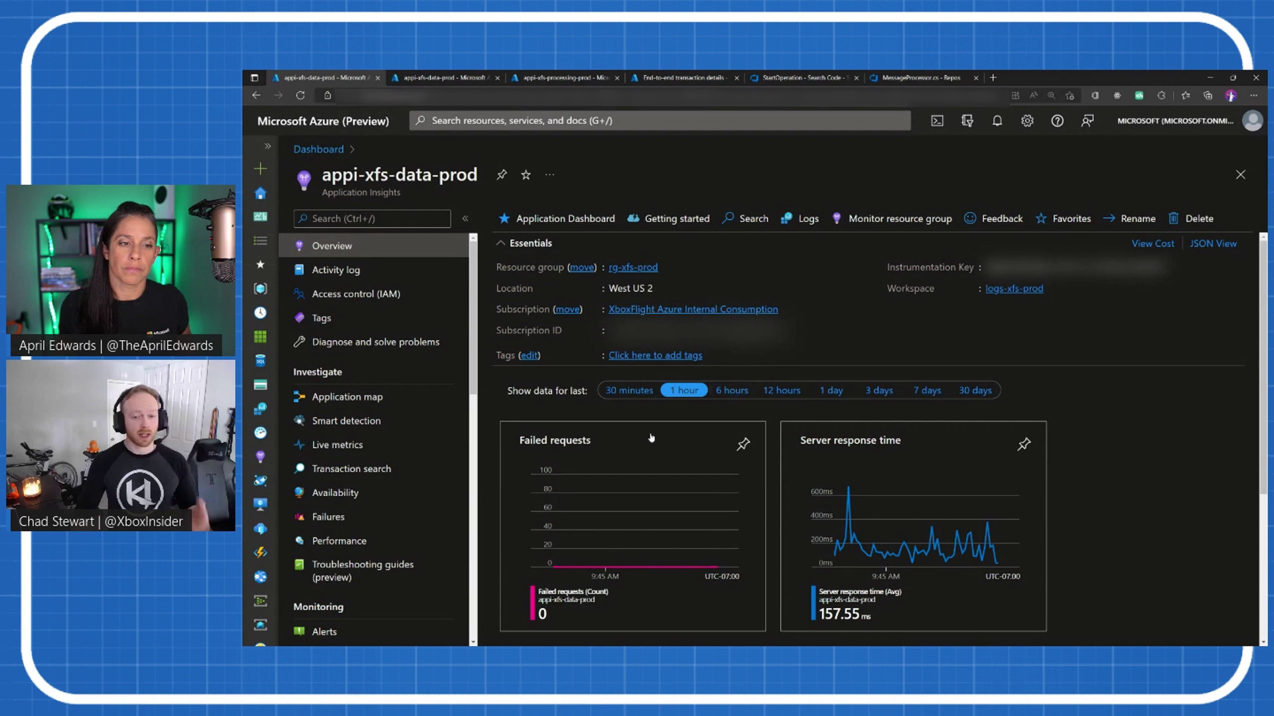
Show appi-xfs-data-prod failures for the last 30 days and list code-500 sample operations
left_click(386, 521)
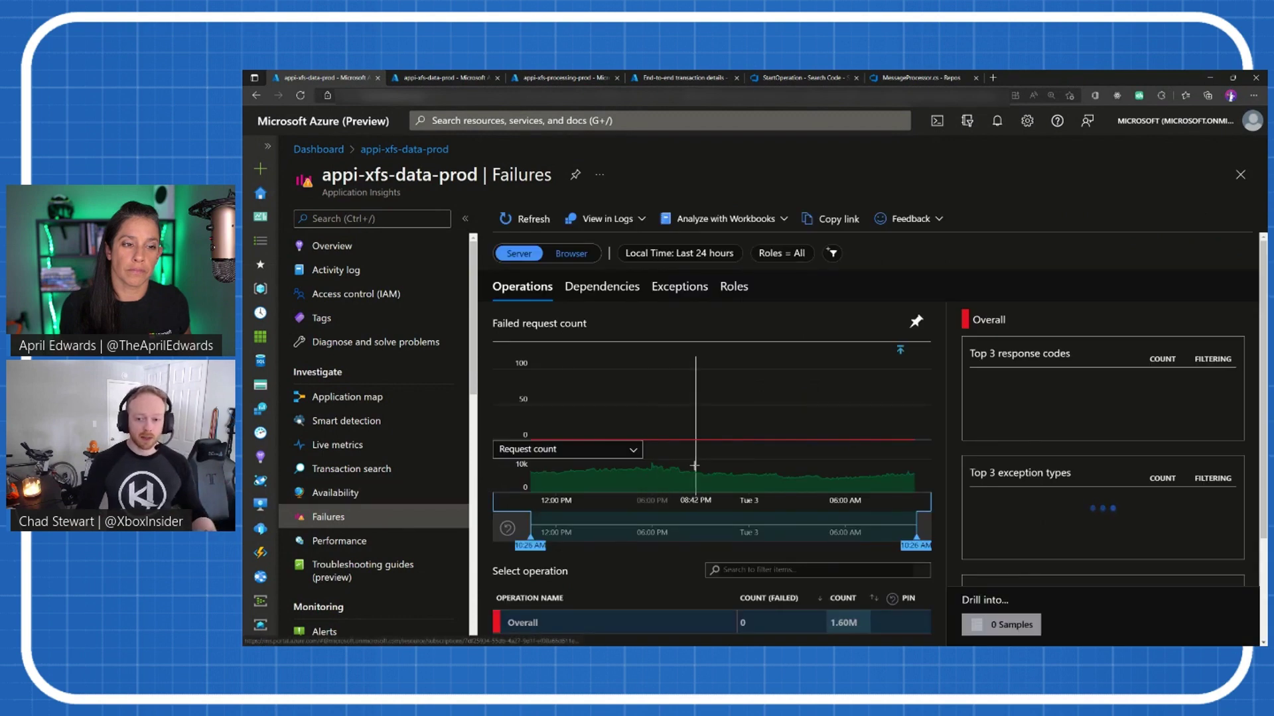
scroll(686, 529, "down", 2)
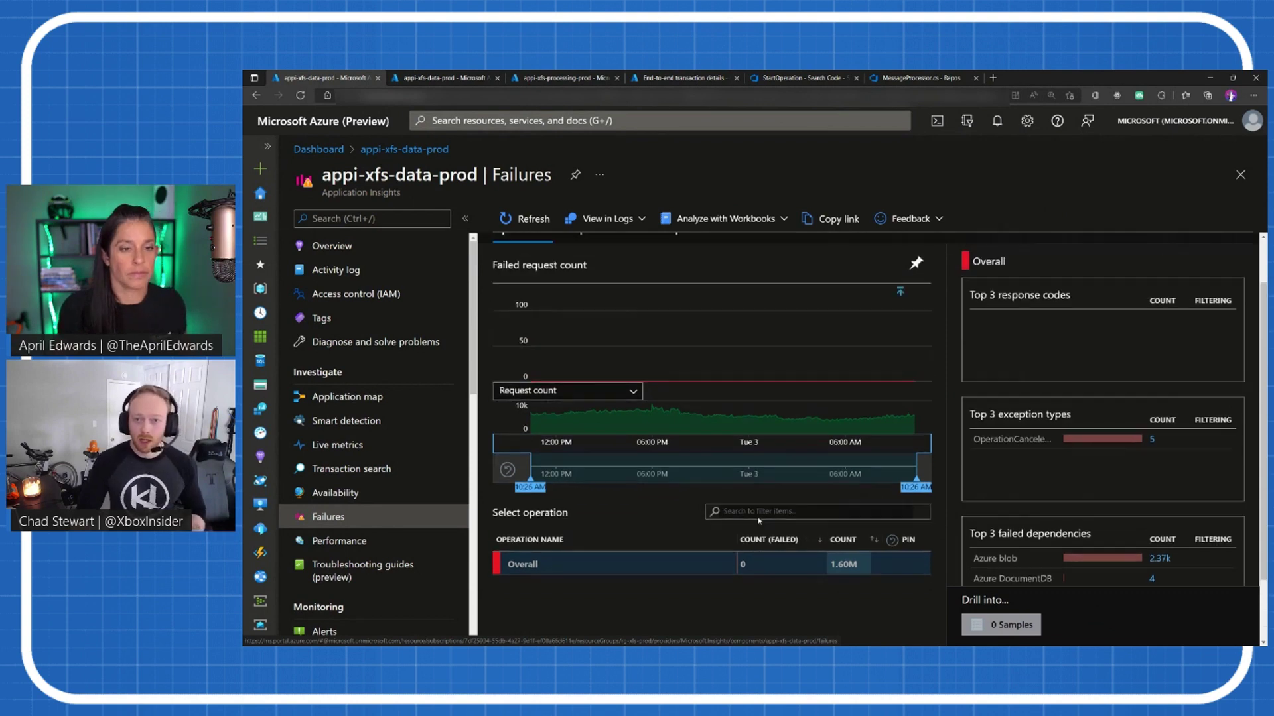
scroll(705, 449, "up", 3)
left_click(679, 255)
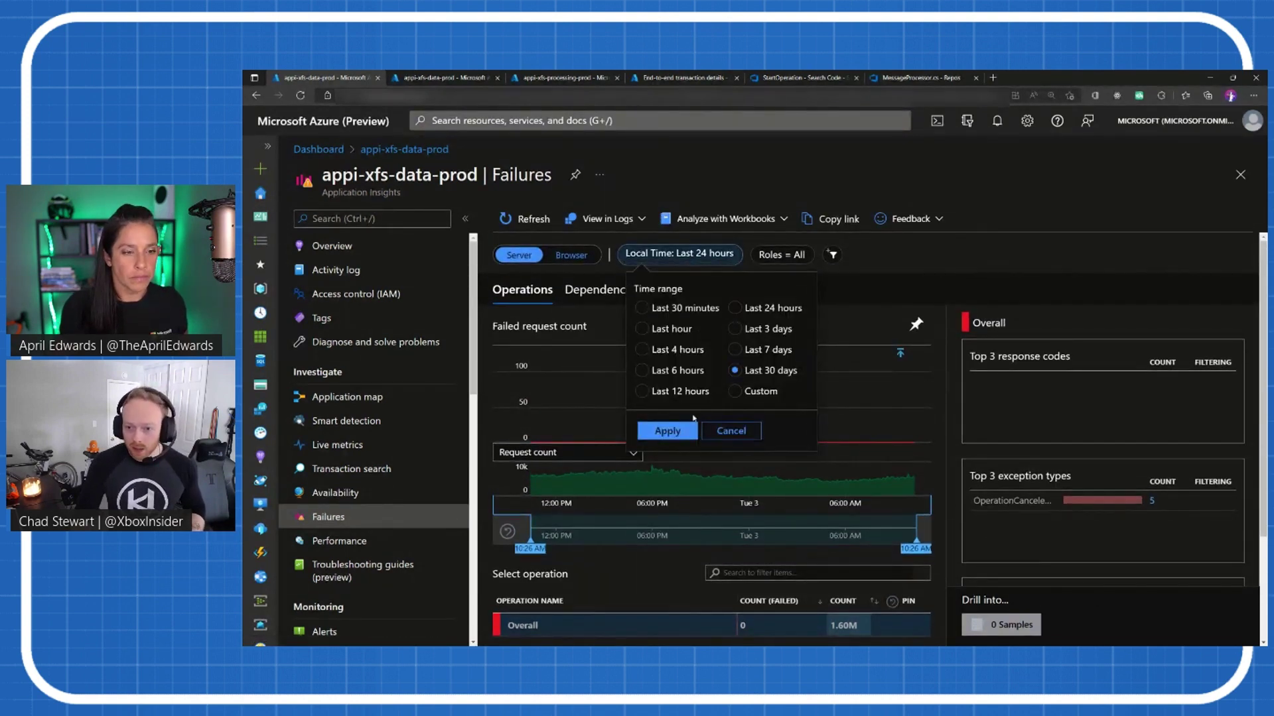
left_click(666, 430)
scroll(705, 401, "down", 1)
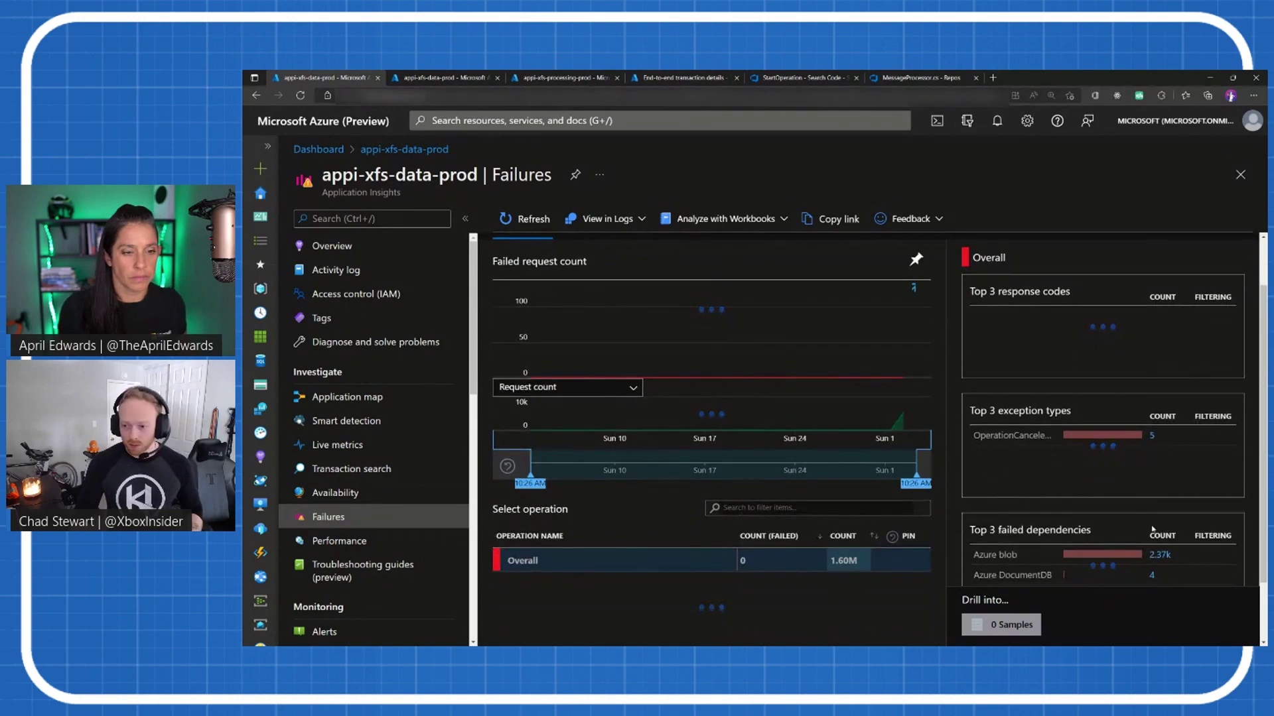
scroll(706, 449, "down", 1)
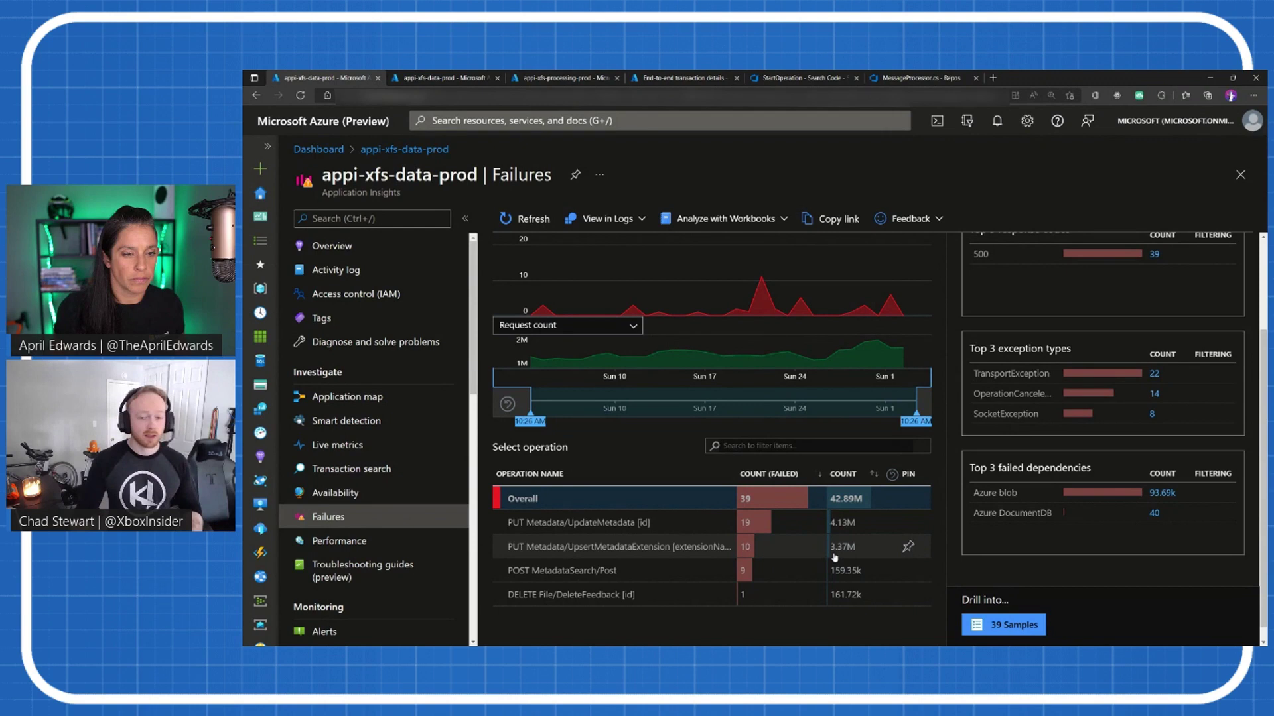
scroll(796, 538, "down", 1)
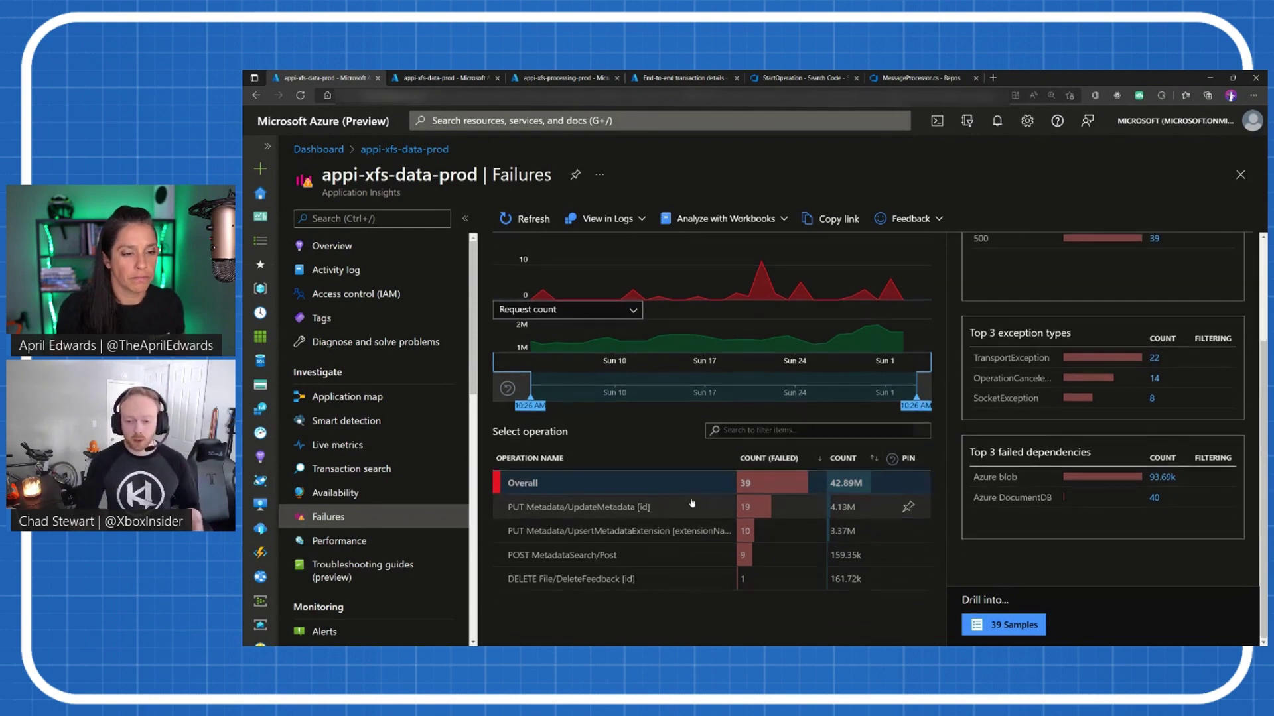
scroll(791, 538, "up", 3)
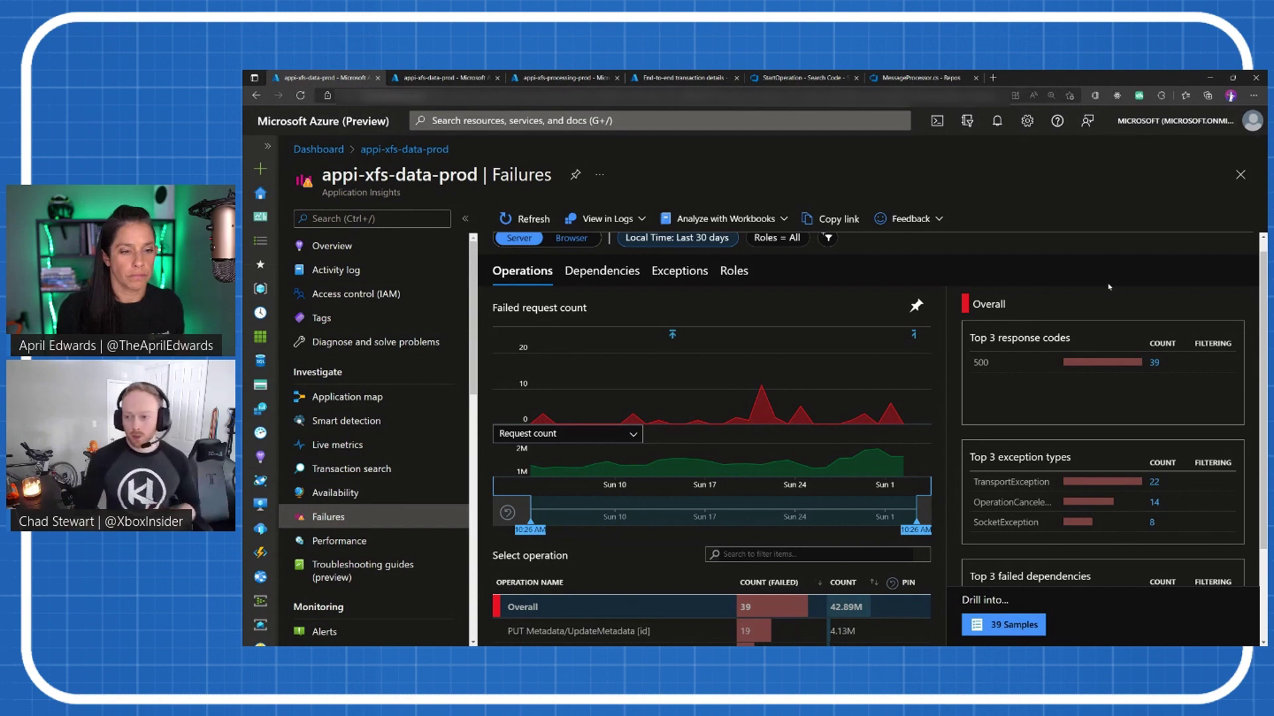
scroll(804, 343, "down", 2)
scroll(804, 344, "up", 3)
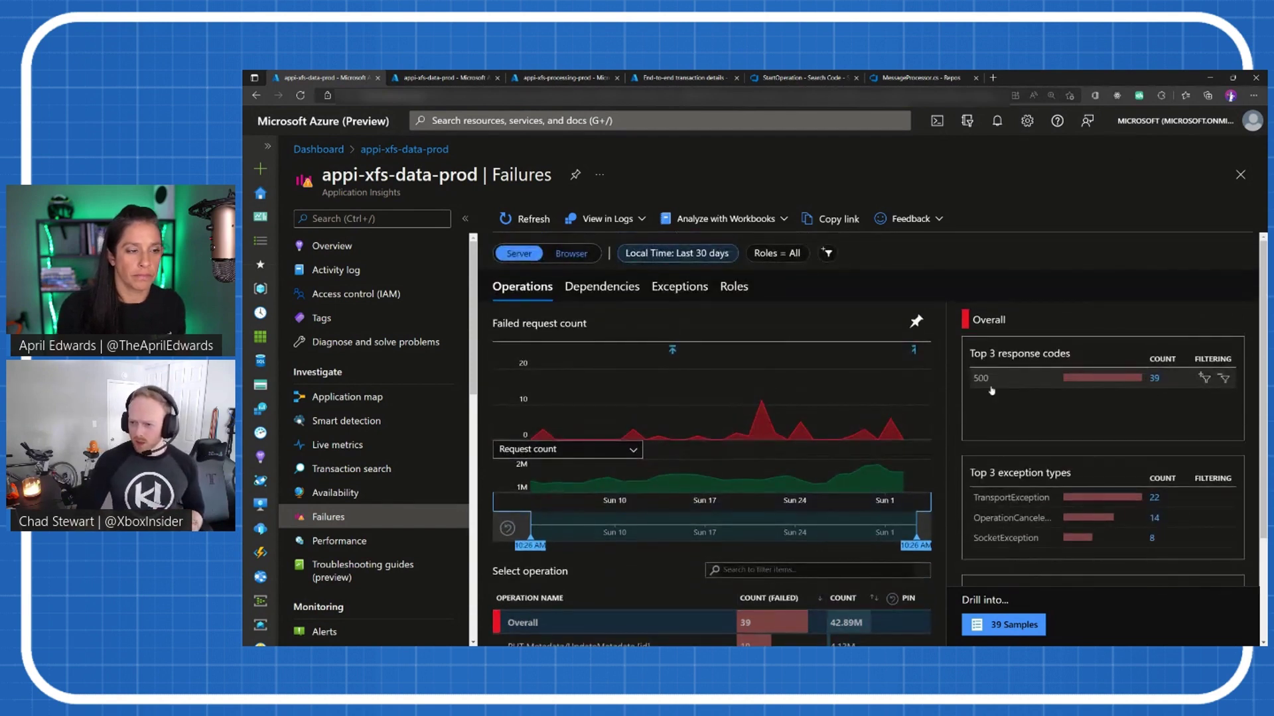
left_click(1055, 378)
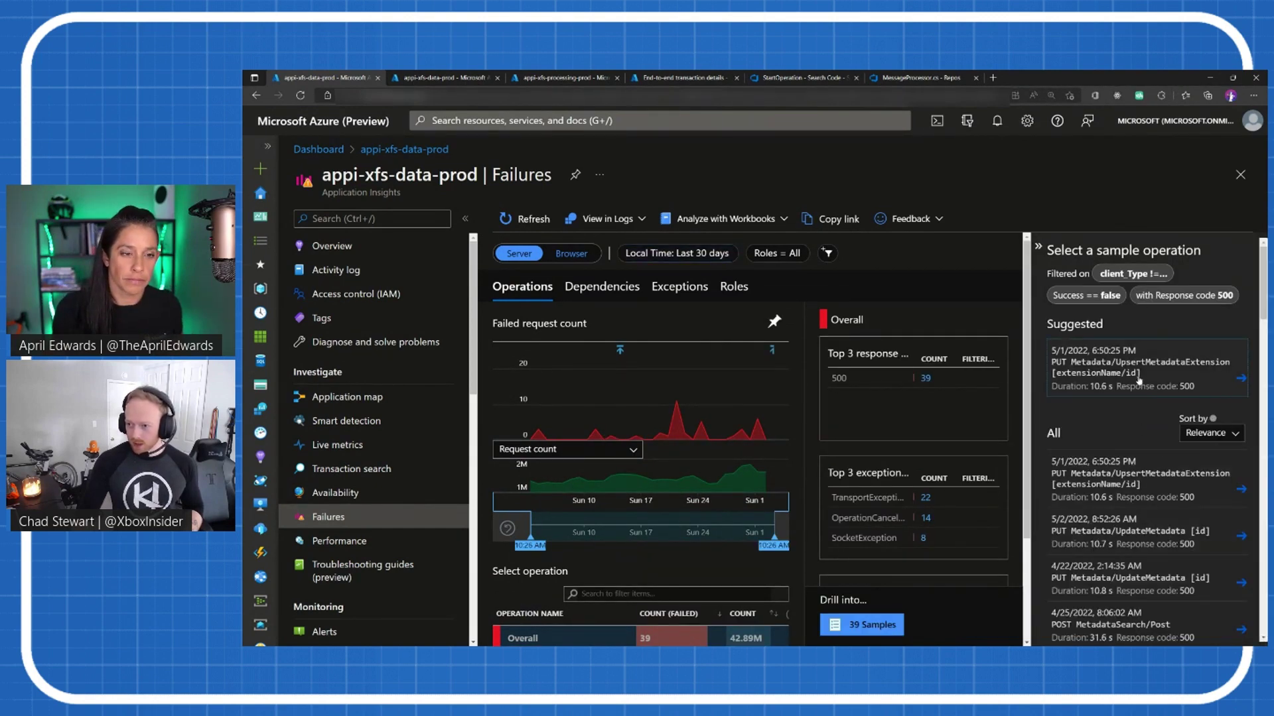
Inspect the failing PUT UpsertMetadataExtension transaction with the POST File/GetFileAccess node collapsed
left_click(1184, 366)
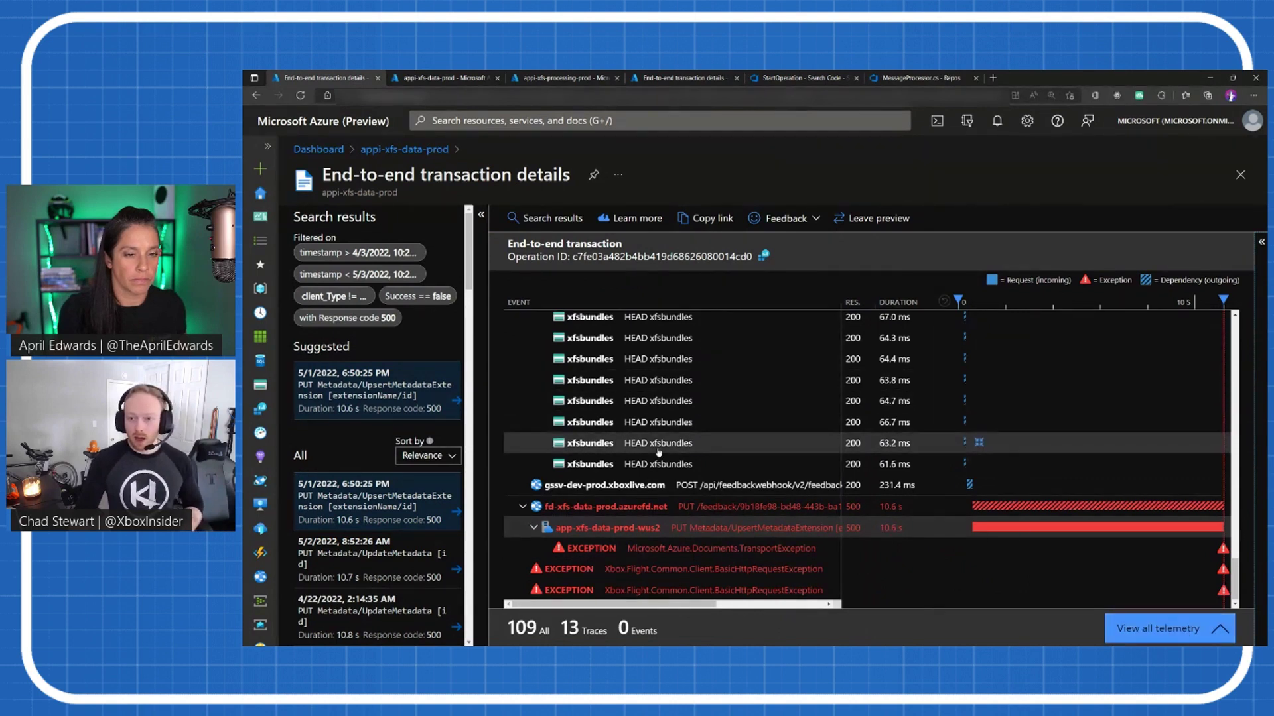
scroll(1037, 538, "up", 3)
scroll(1037, 565, "up", 3)
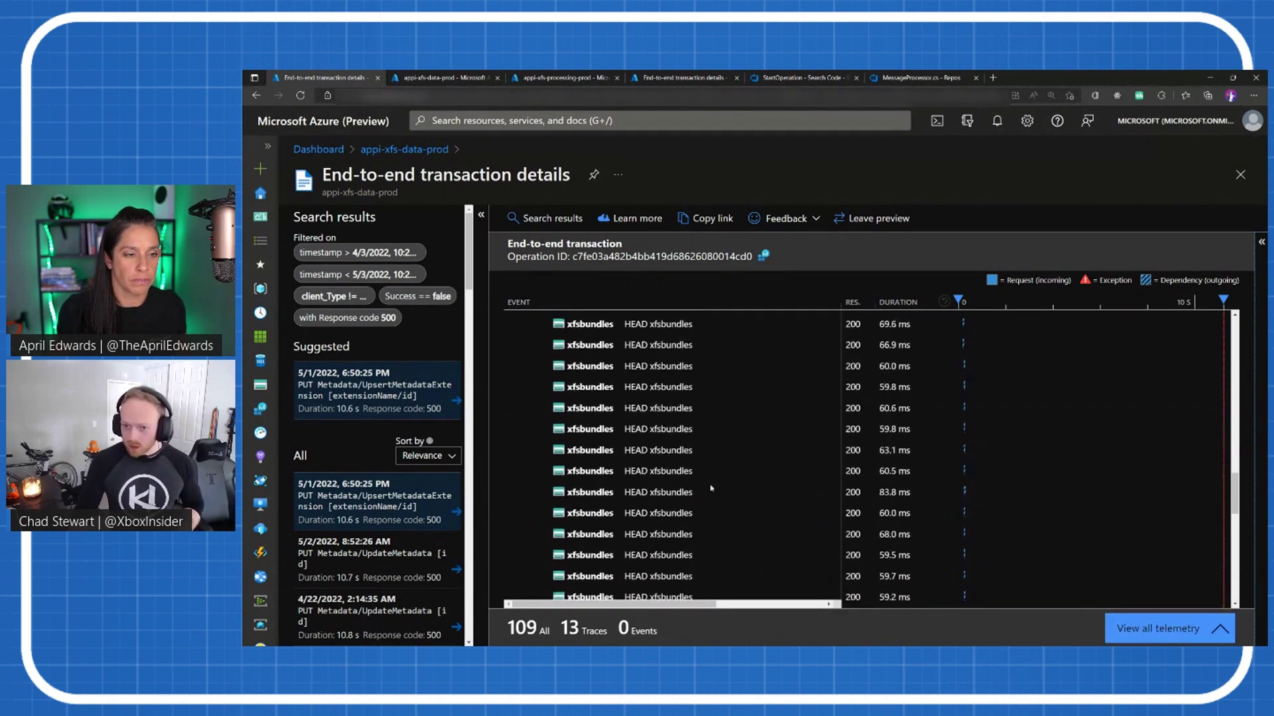
scroll(895, 448, "up", 3)
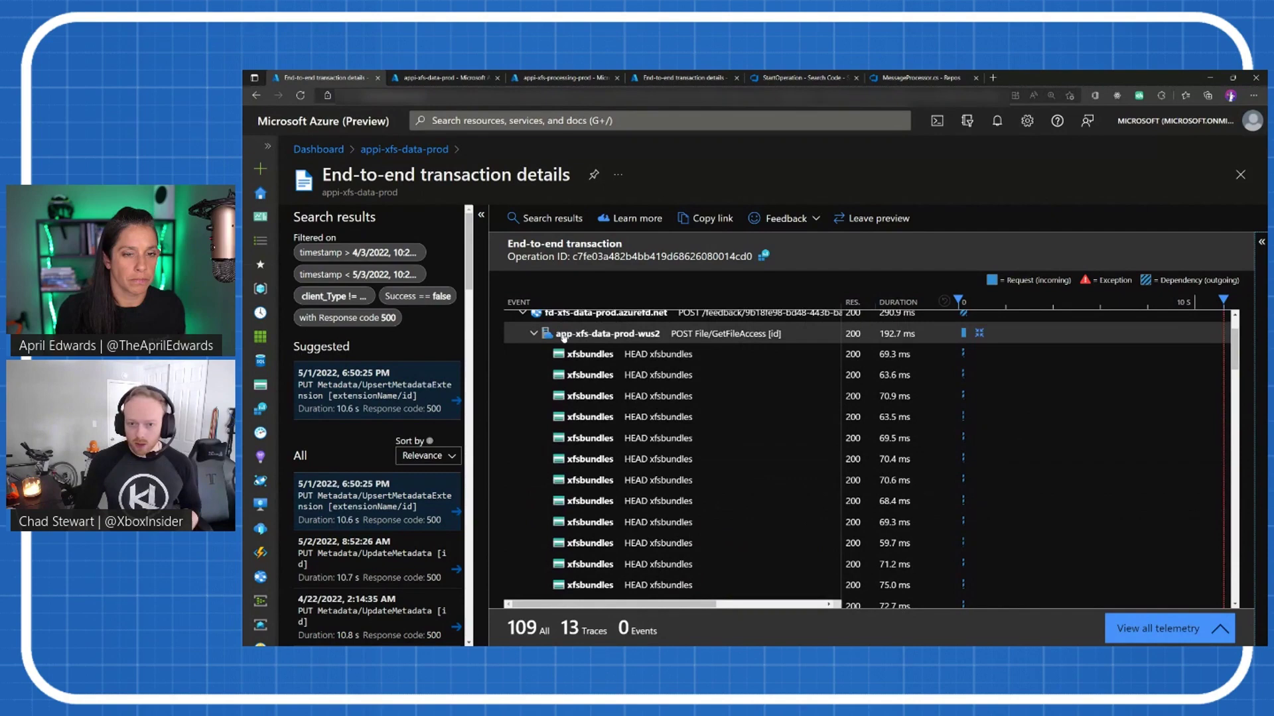
left_click(535, 334)
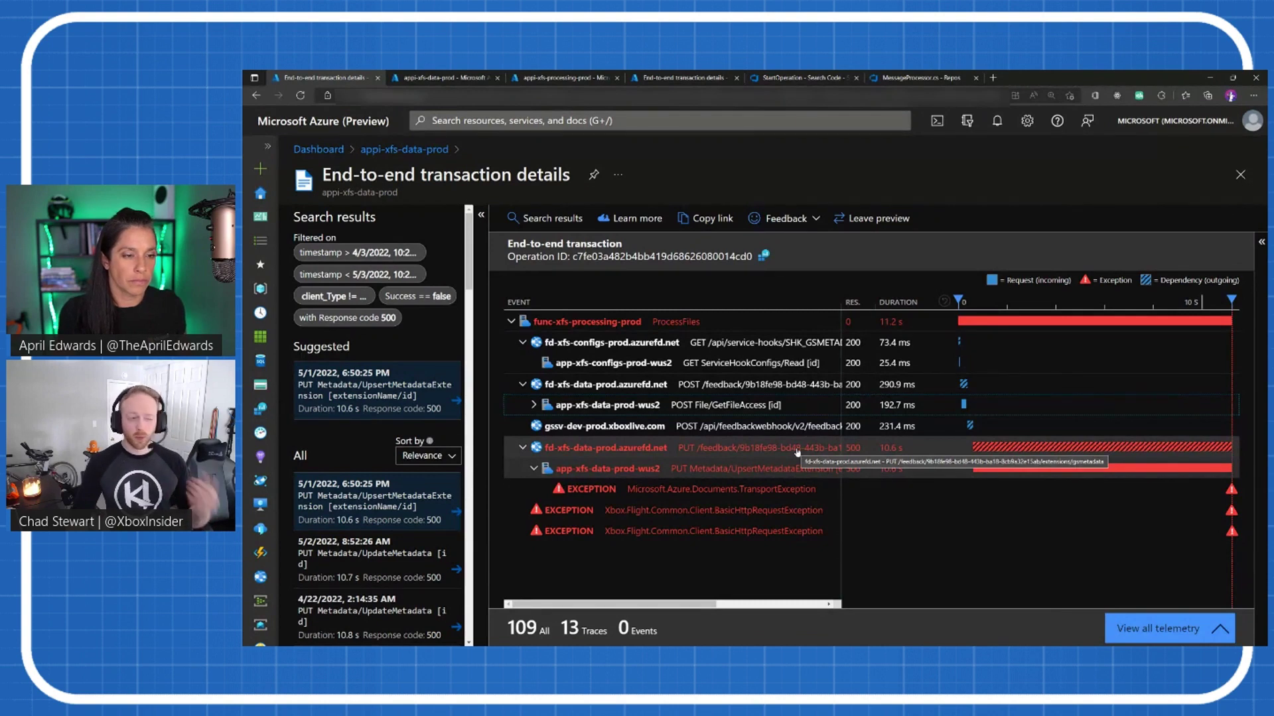
left_click(413, 152)
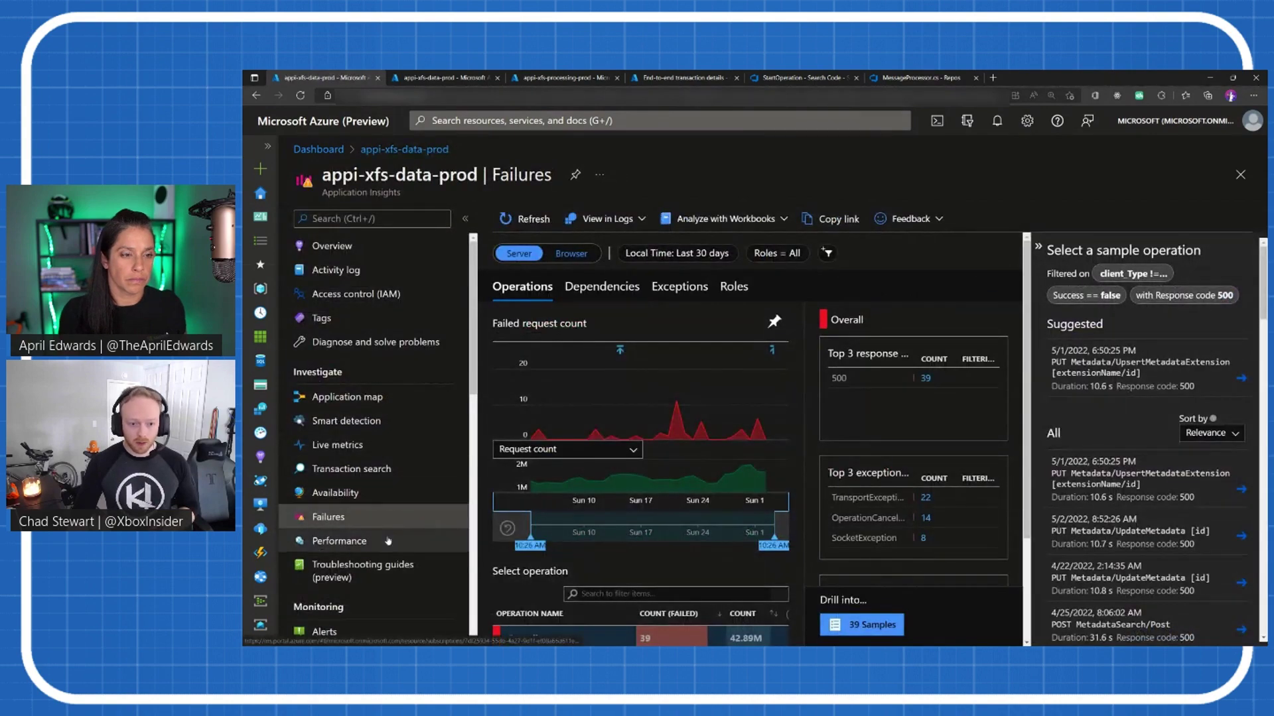
Open appi-xfs-data-prod's Performance view to see operation times over 24 hours
left_click(339, 541)
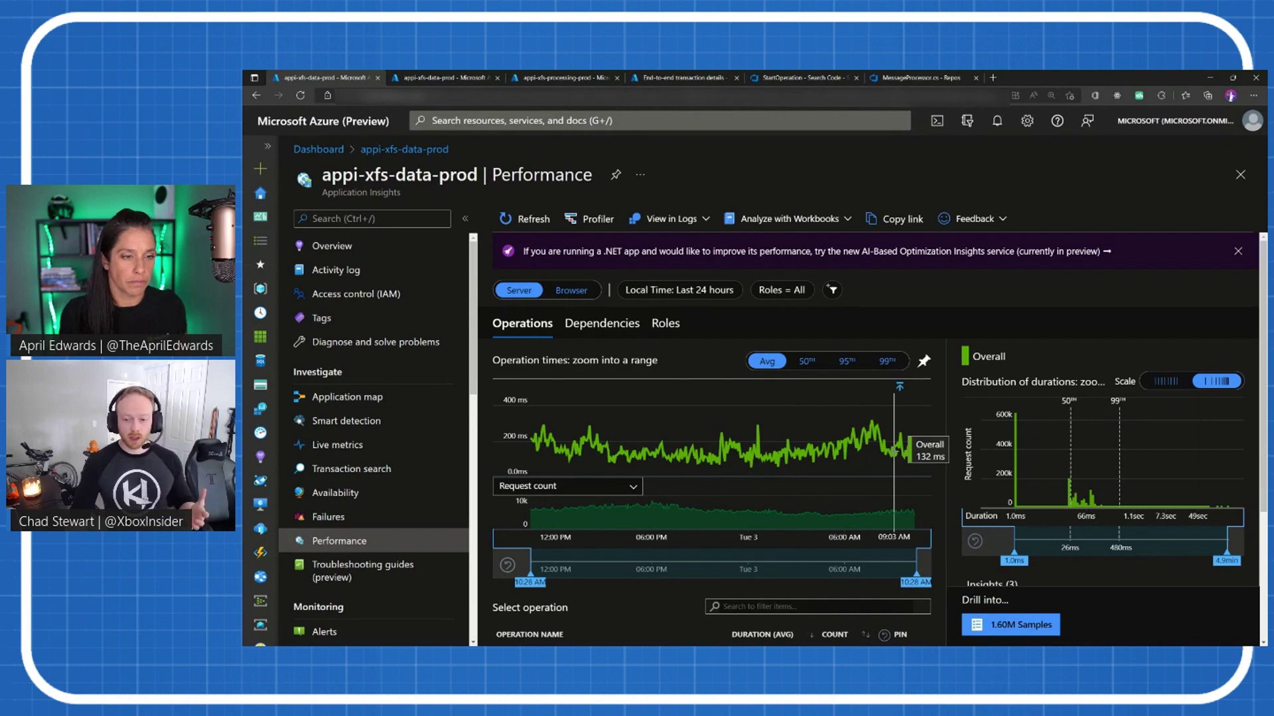
scroll(899, 448, "down", 4)
scroll(899, 448, "down", 3)
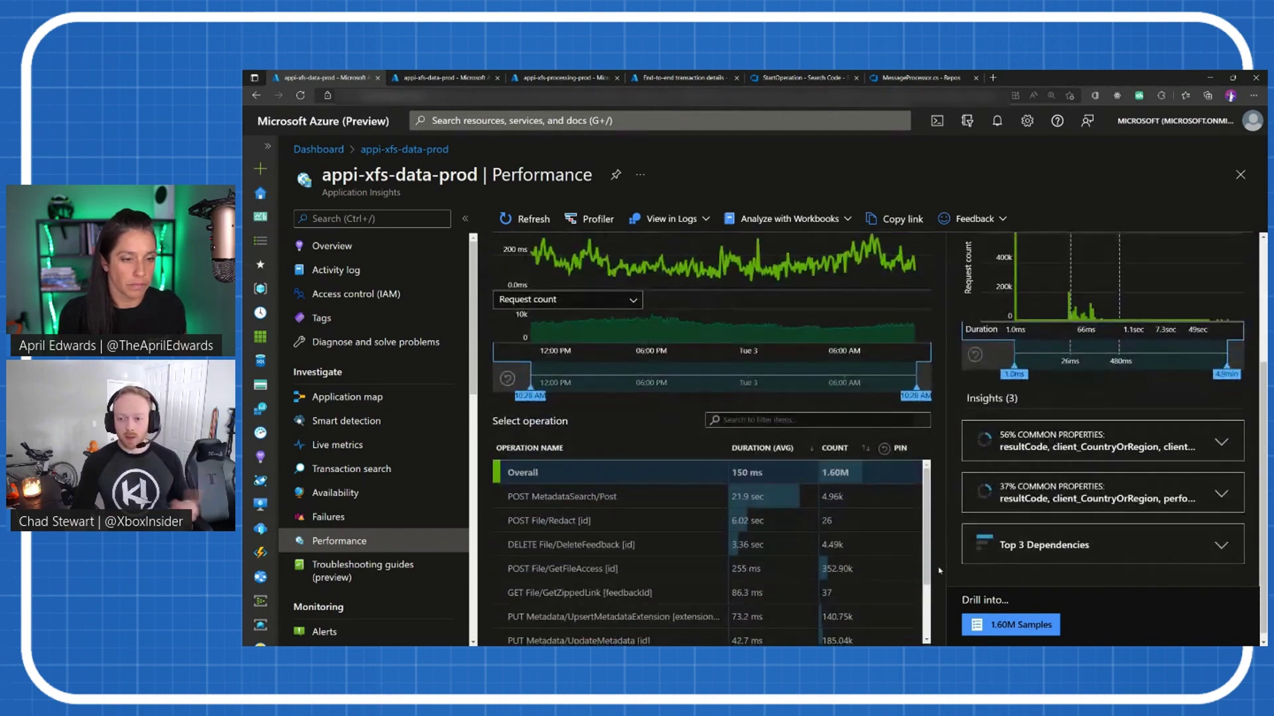
scroll(940, 571, "up", 4)
scroll(939, 571, "up", 2)
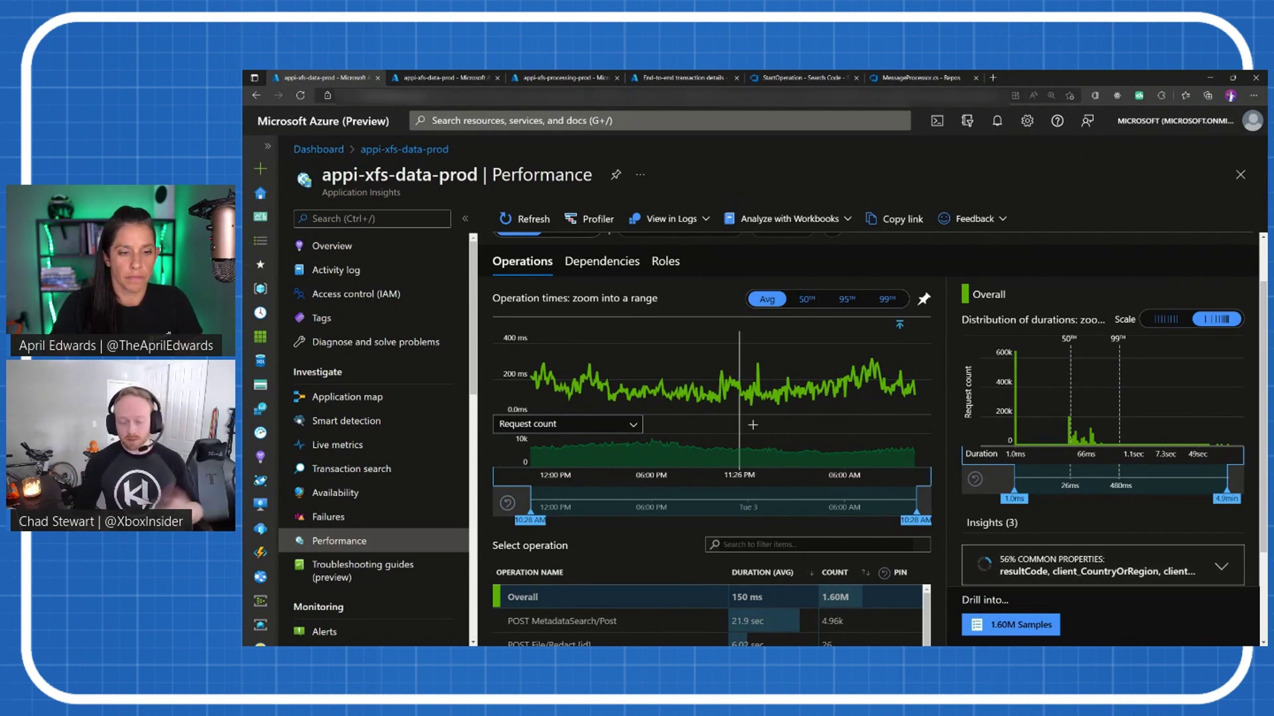
scroll(854, 536, "down", 3)
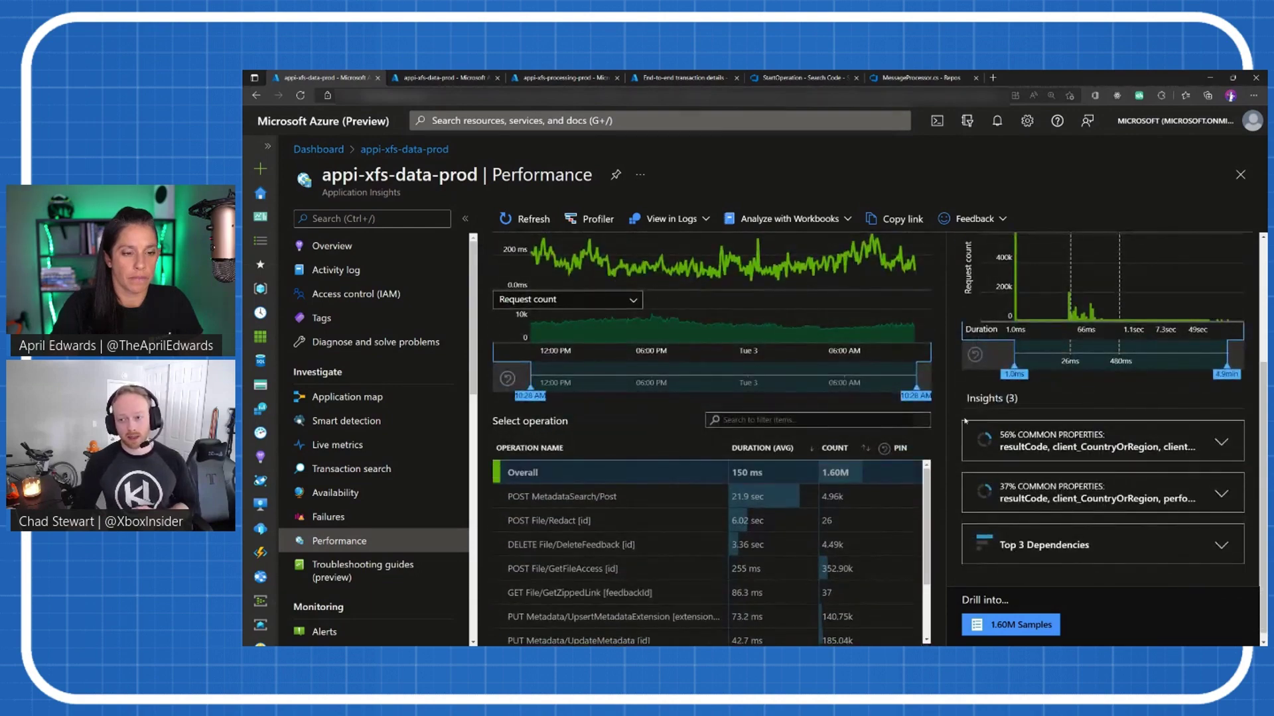
scroll(854, 536, "up", 5)
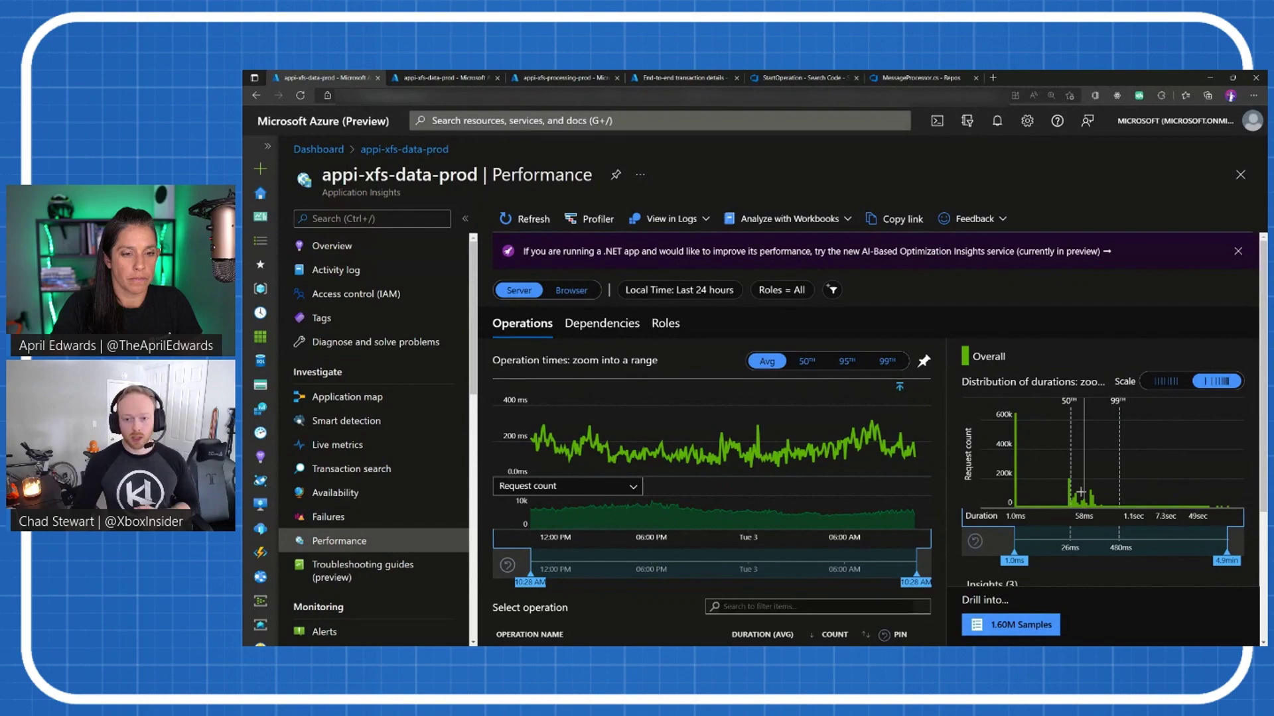
scroll(787, 510, "down", 3)
scroll(787, 509, "down", 3)
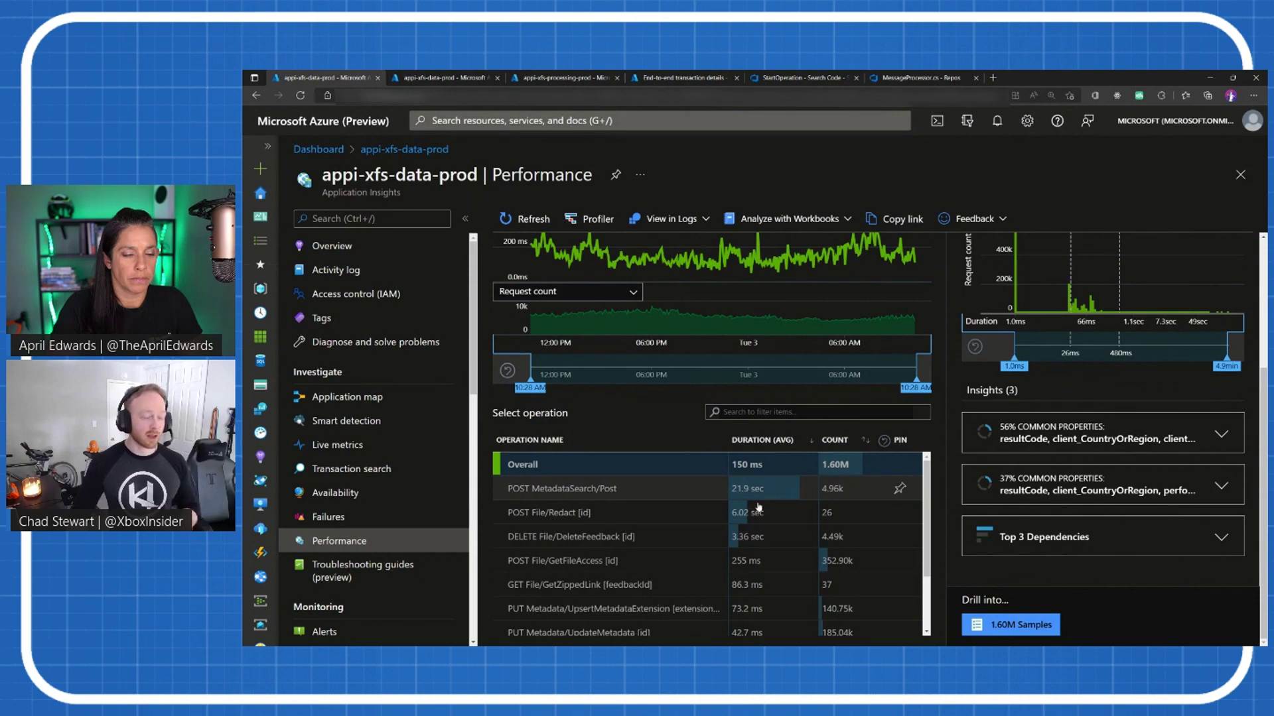
scroll(757, 510, "up", 5)
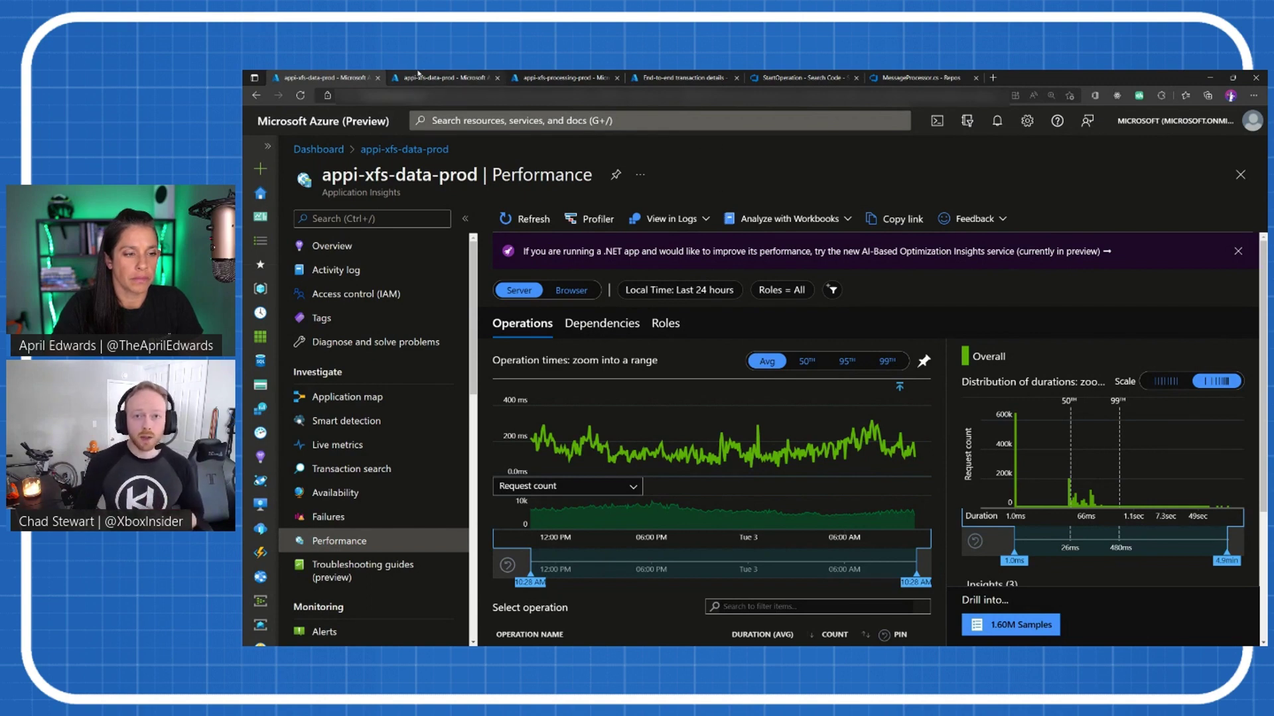
Switch to appi-xfs-processing-prod and review its Failures page, mostly CleanupExpiredFeedback failures
left_click(558, 78)
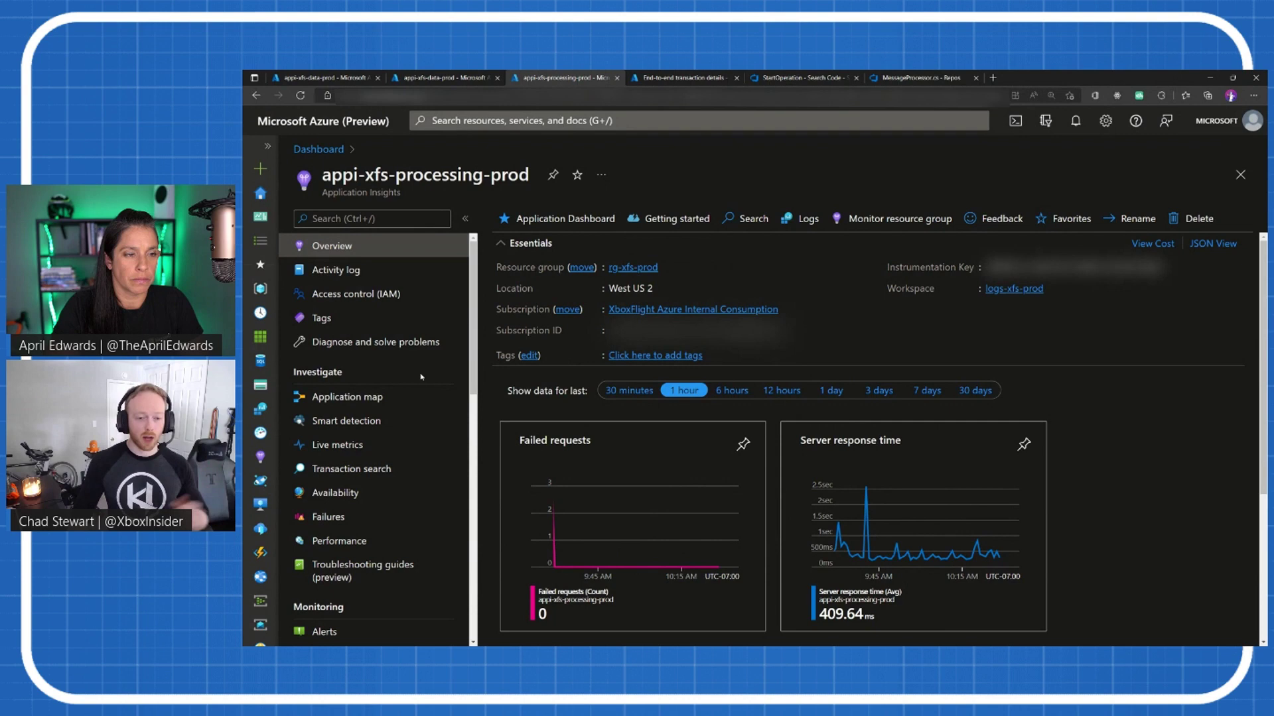
left_click(408, 517)
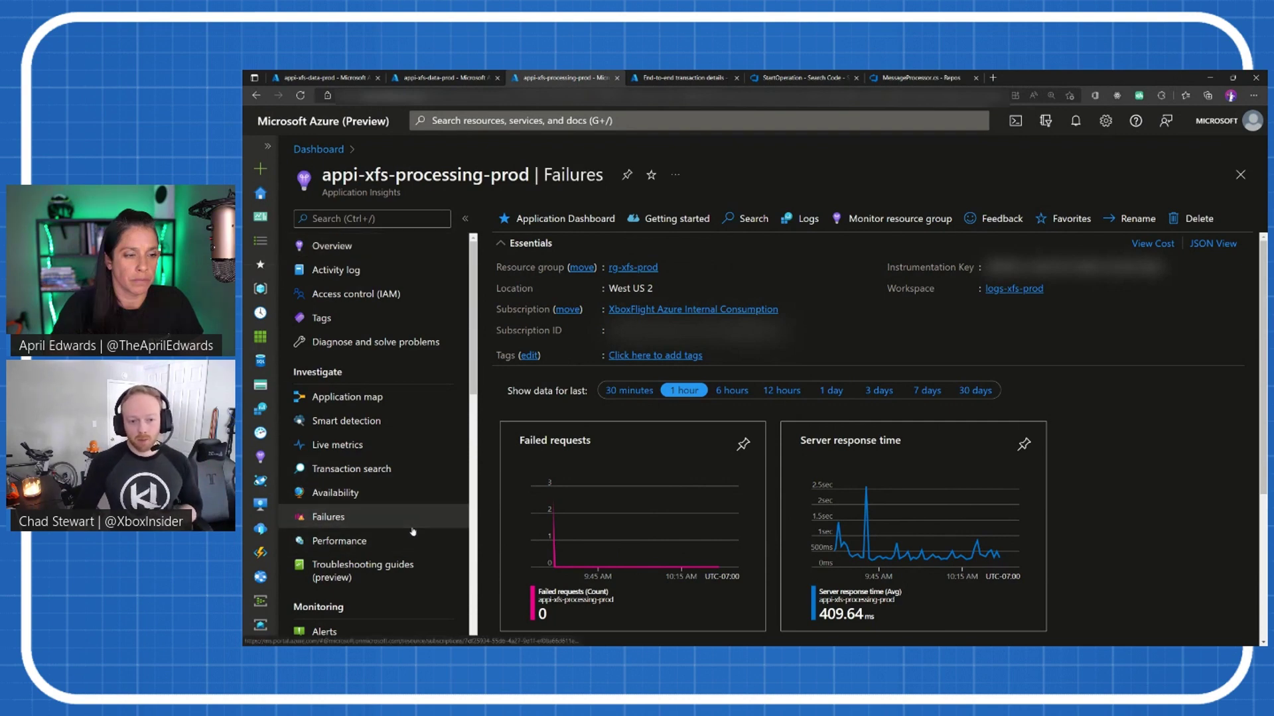
scroll(746, 447, "down", 2)
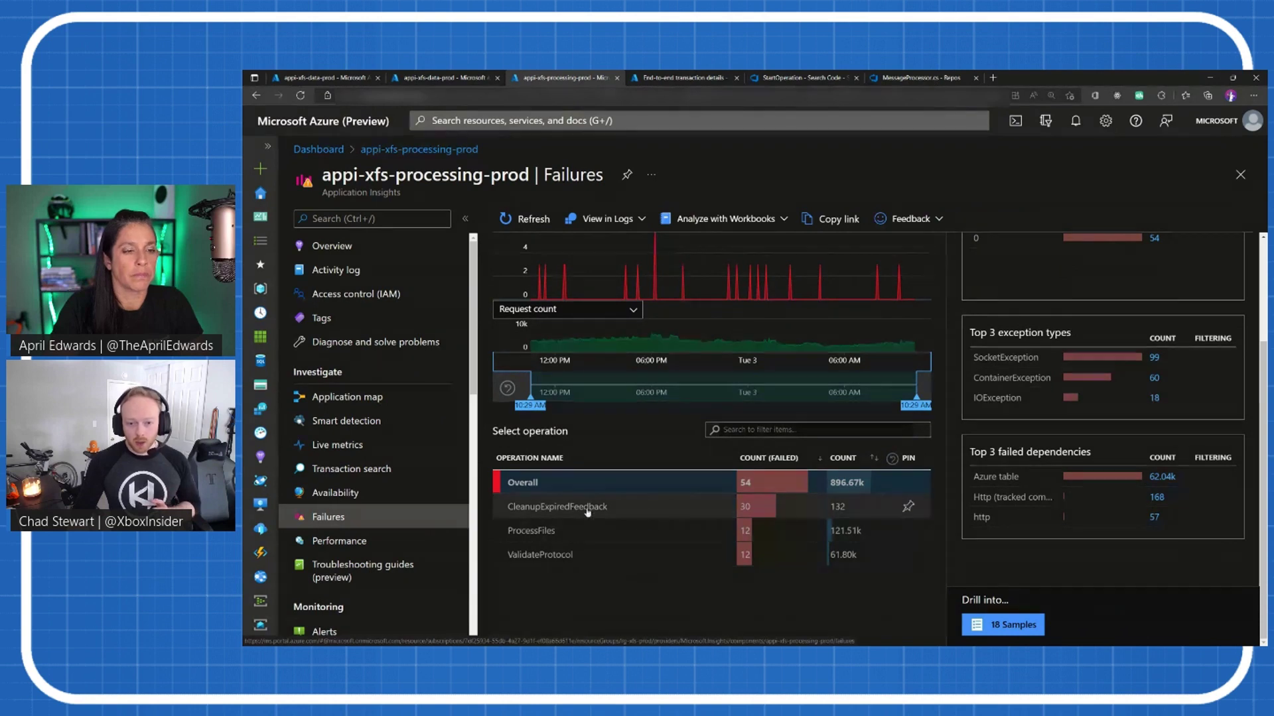
mouse_move(611, 531)
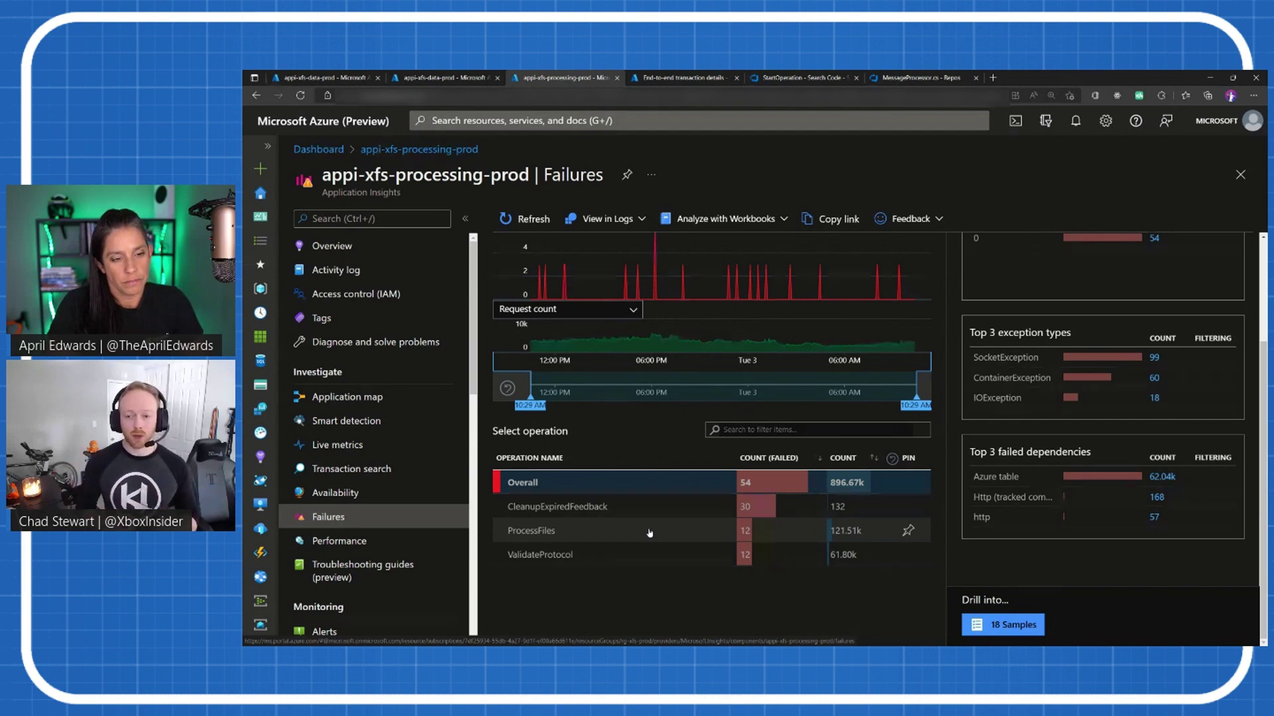
Open appi-xfs-processing-prod's Performance view, showing StartPipeline averaging 405 ms
left_click(338, 540)
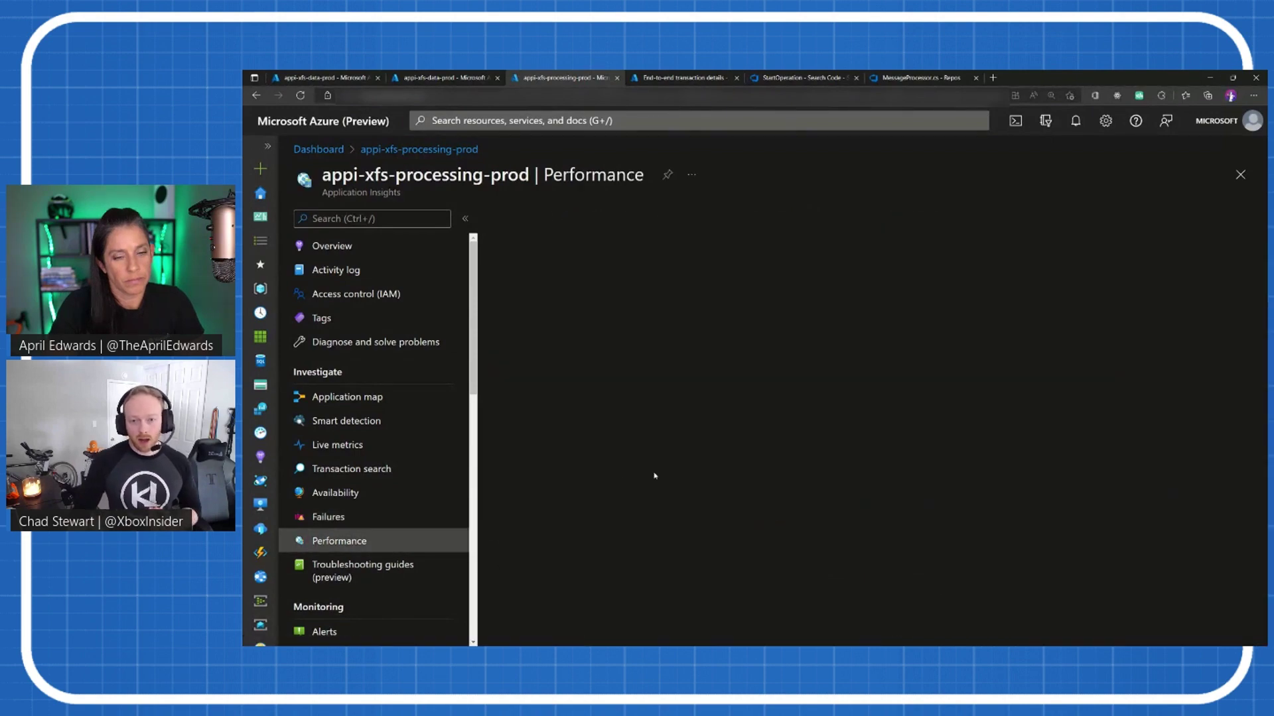
scroll(879, 428, "down", 3)
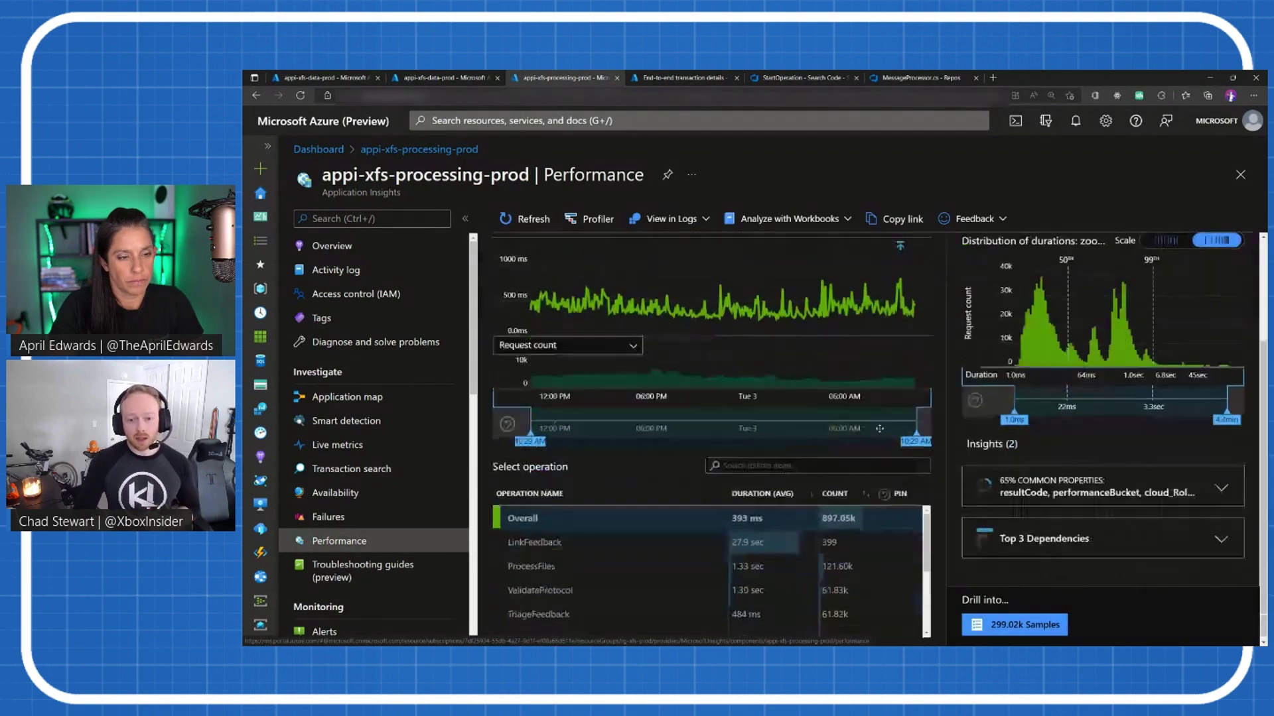
scroll(878, 558, "down", 3)
scroll(895, 588, "down", 2)
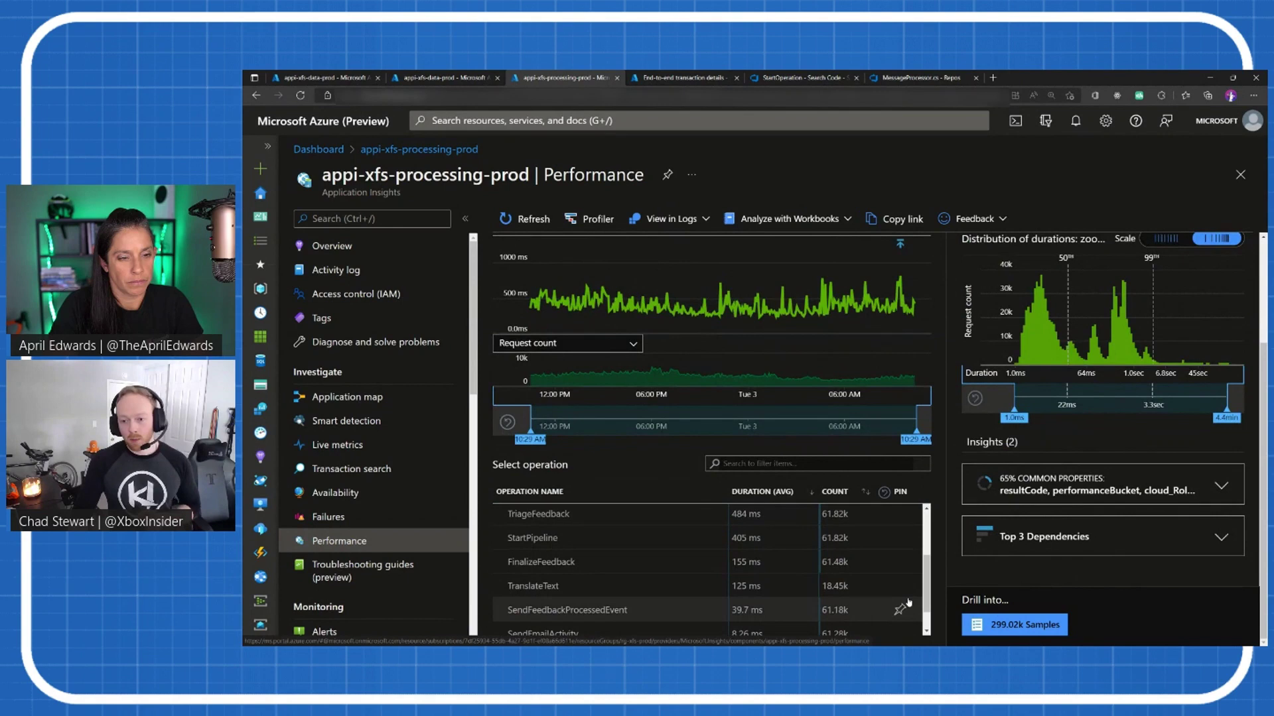
scroll(908, 605, "up", 4)
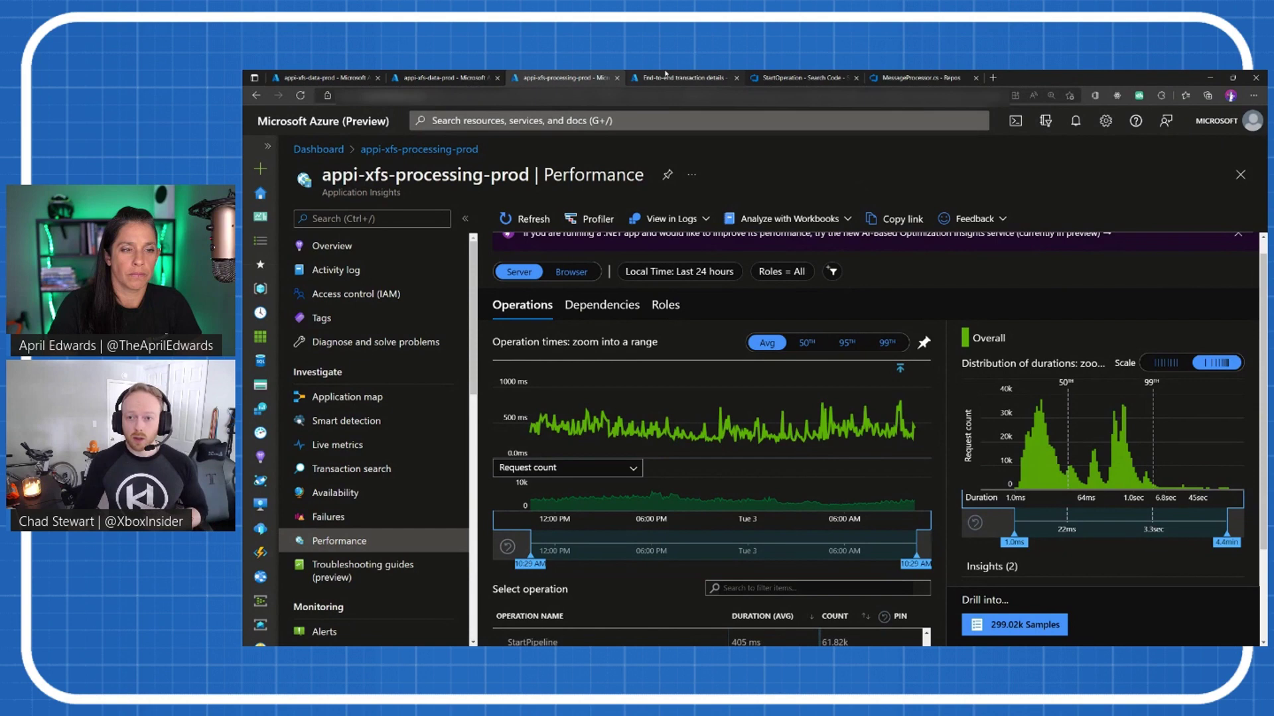
Review a failed CleanupExpiredFeedback sample transaction at full width, then the reportaproblem transaction
left_click(394, 517)
left_click(1139, 383)
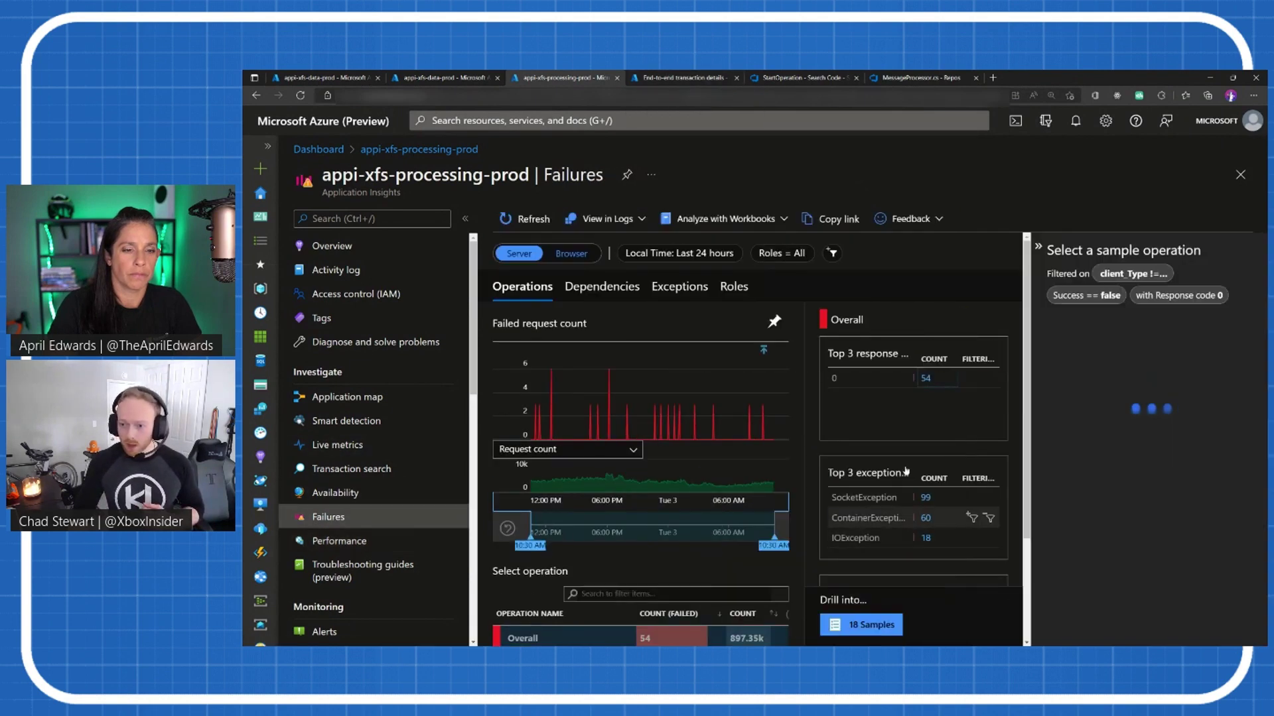
left_click(1105, 390)
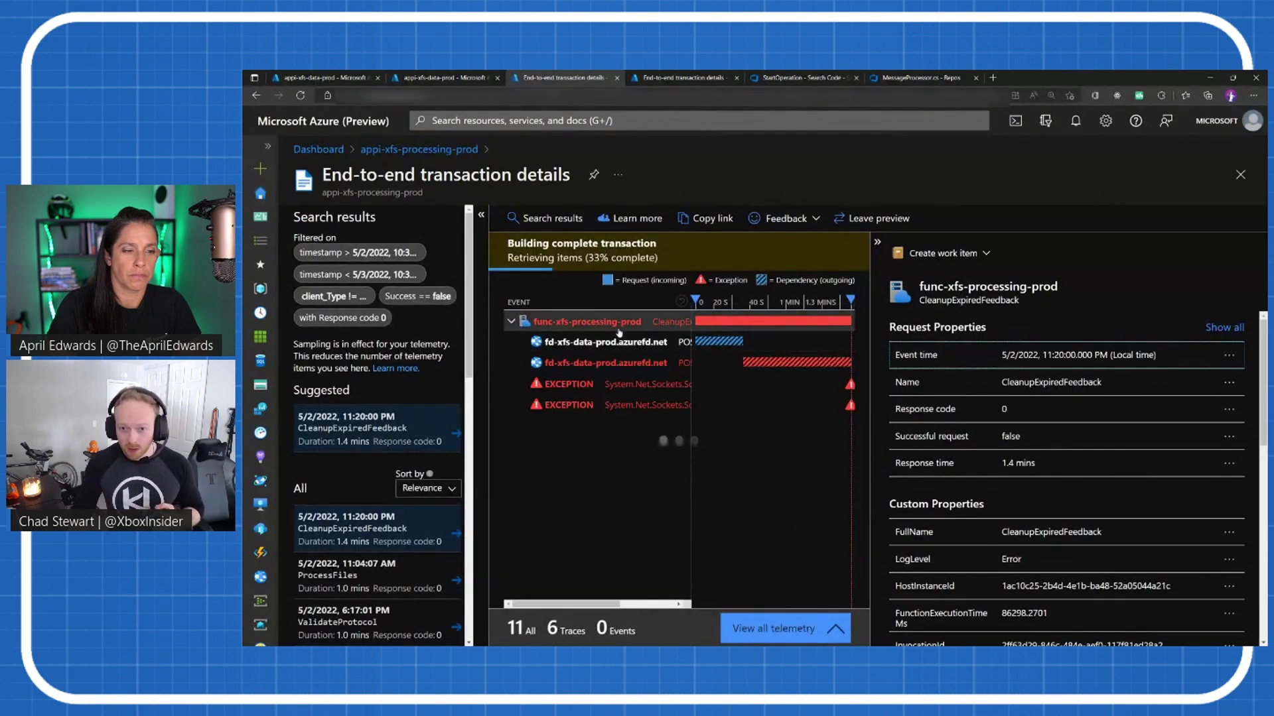
left_click(876, 241)
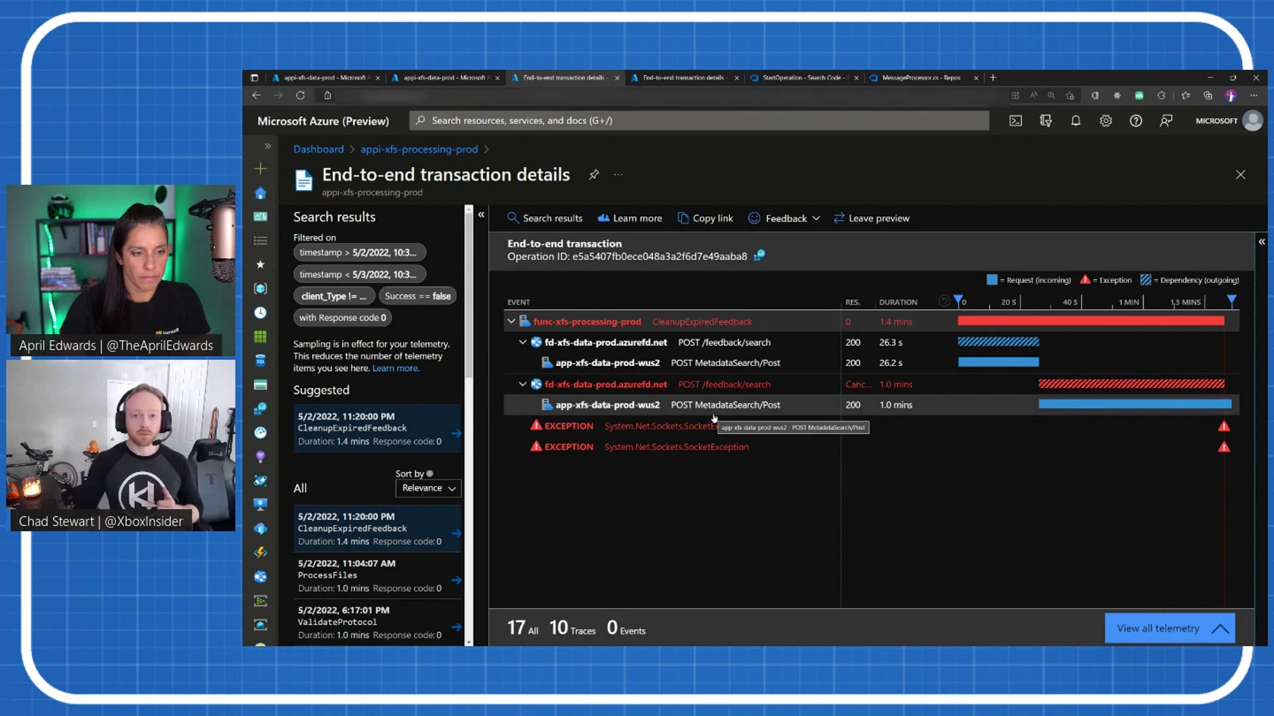
left_click(687, 78)
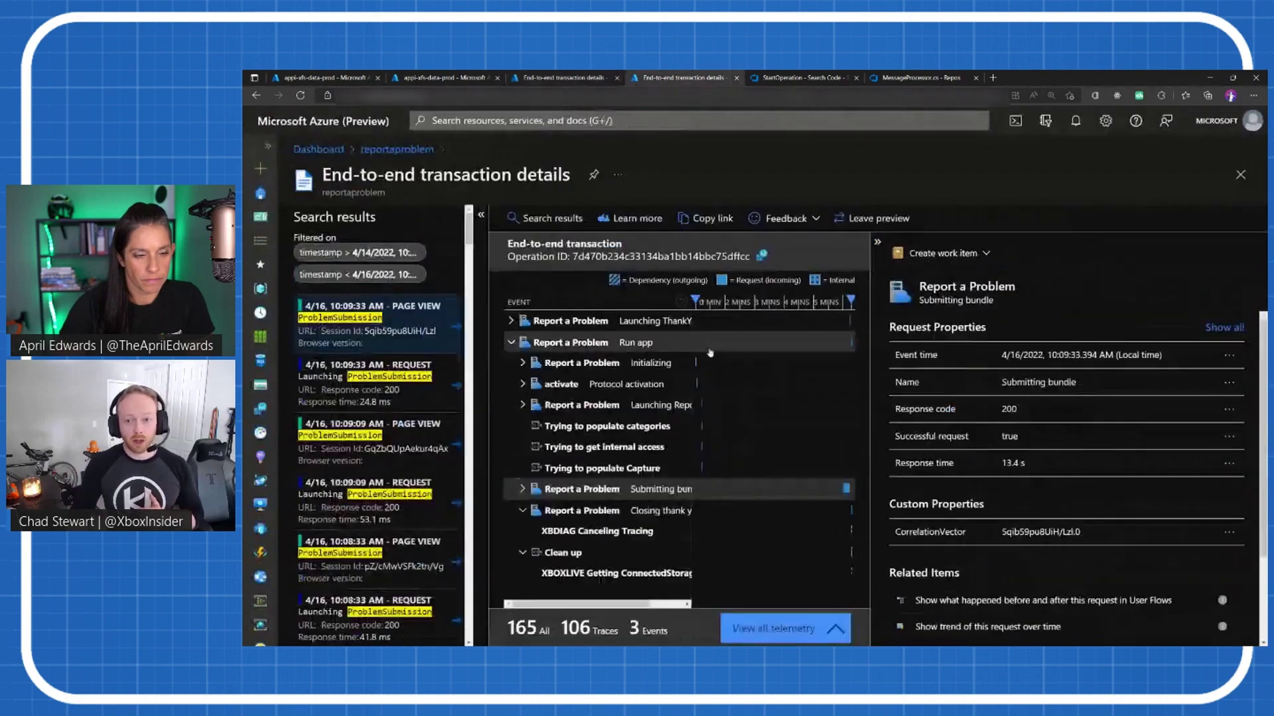
In the full-width reportaproblem tree, expand Initializing and Submitting bundle, and collapse Creating GamerInfo
left_click(877, 244)
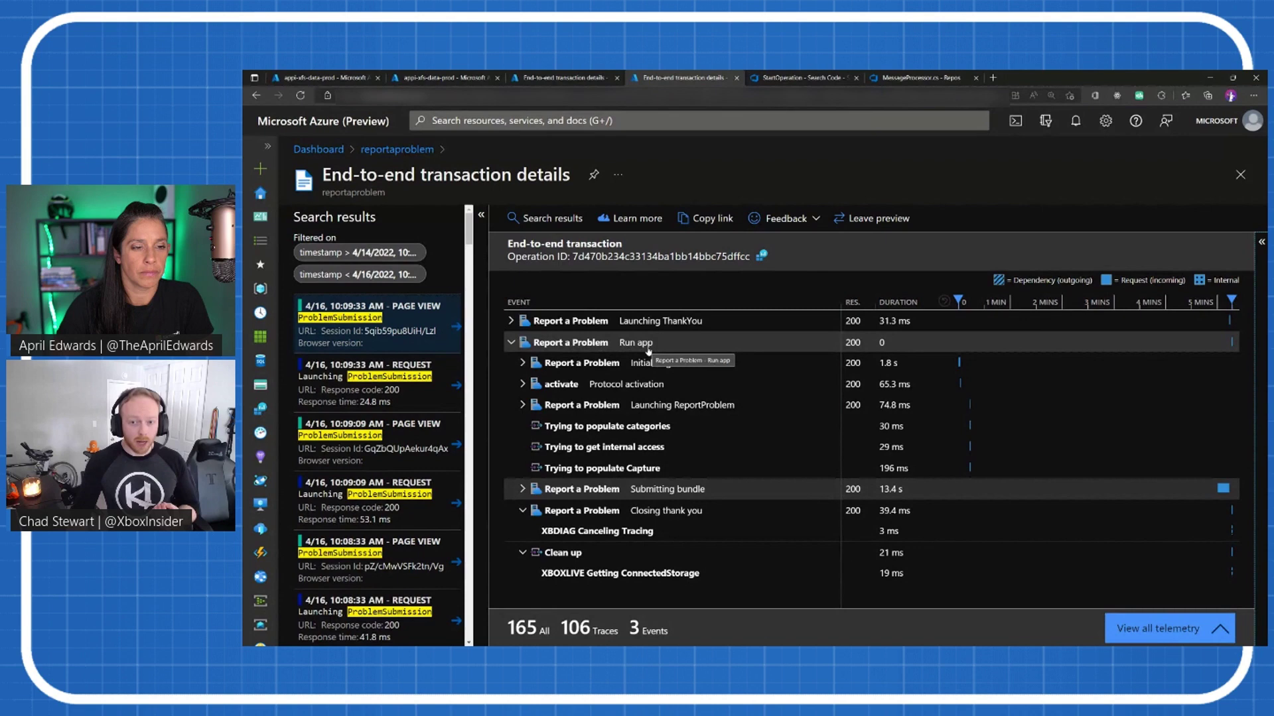
left_click(524, 363)
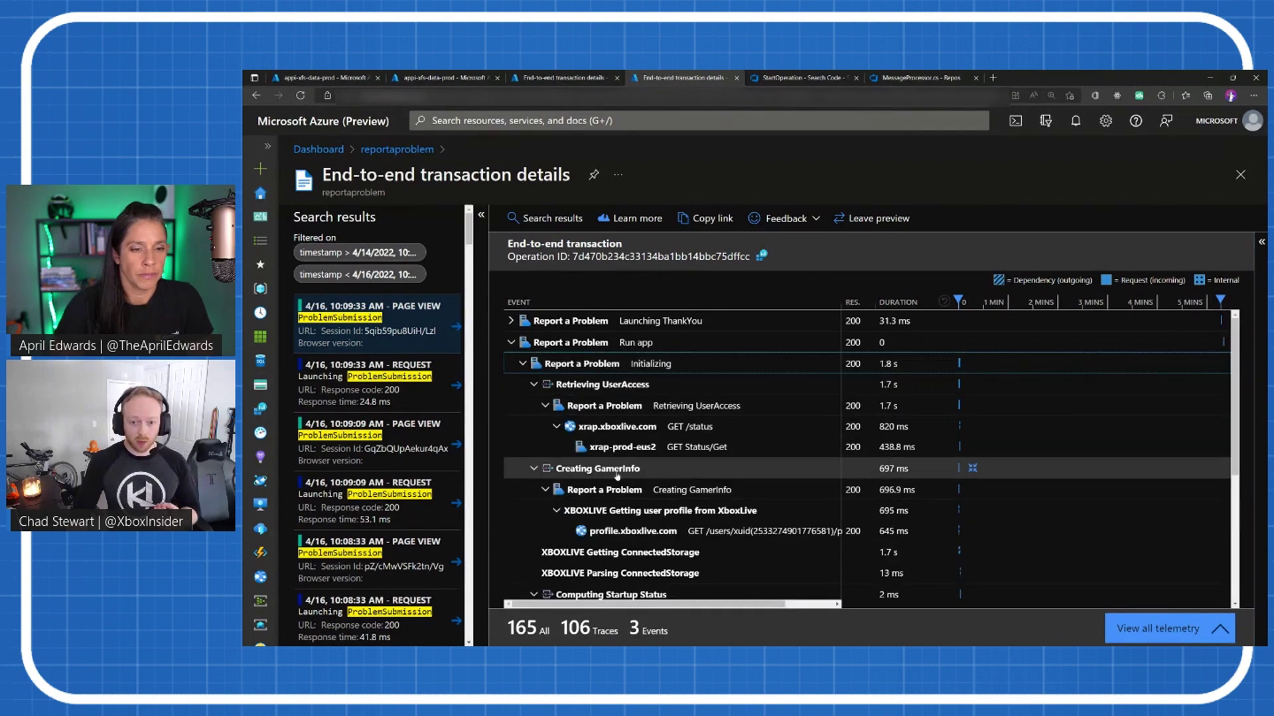
scroll(637, 532, "down", 3)
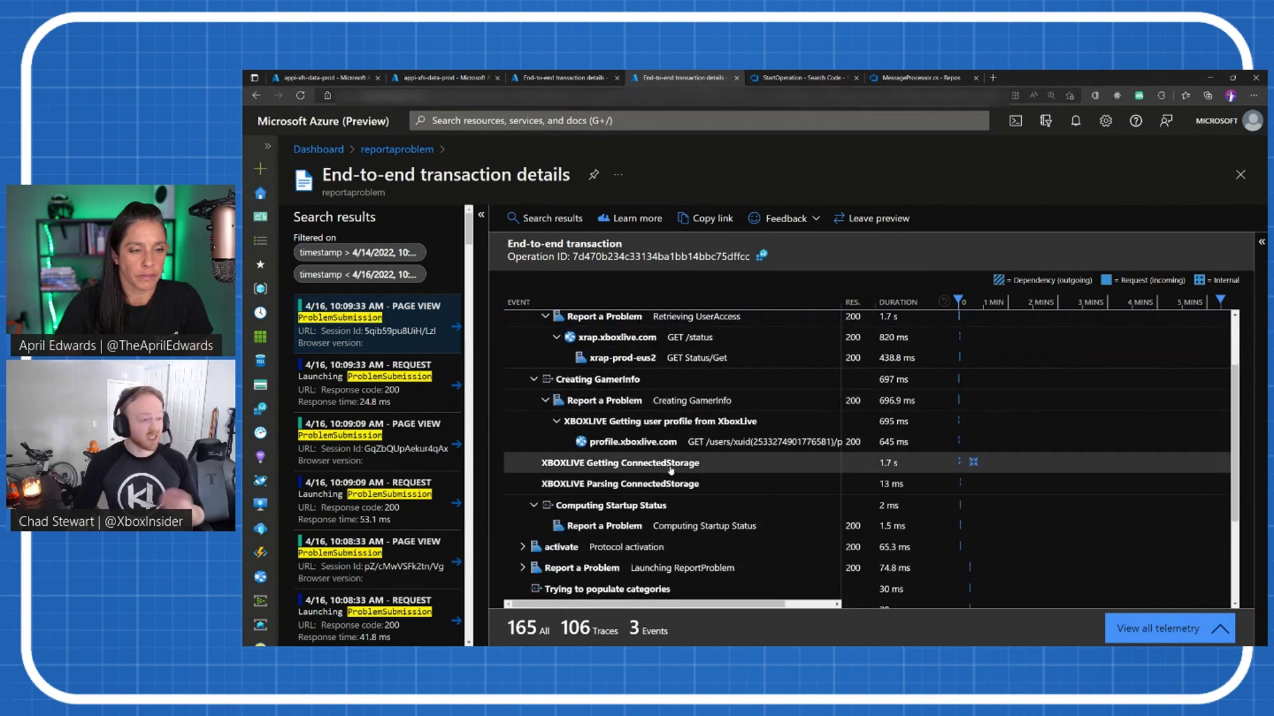
left_click(597, 378)
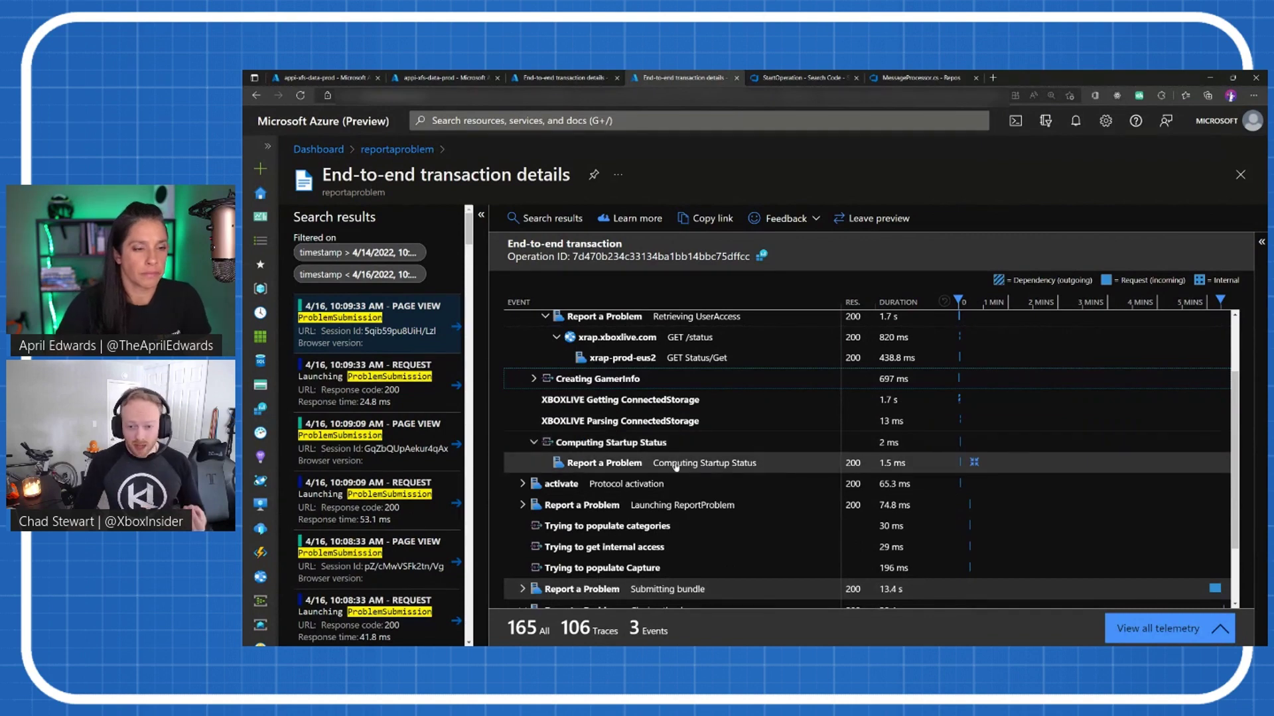
scroll(638, 448, "down", 3)
scroll(604, 394, "up", 3)
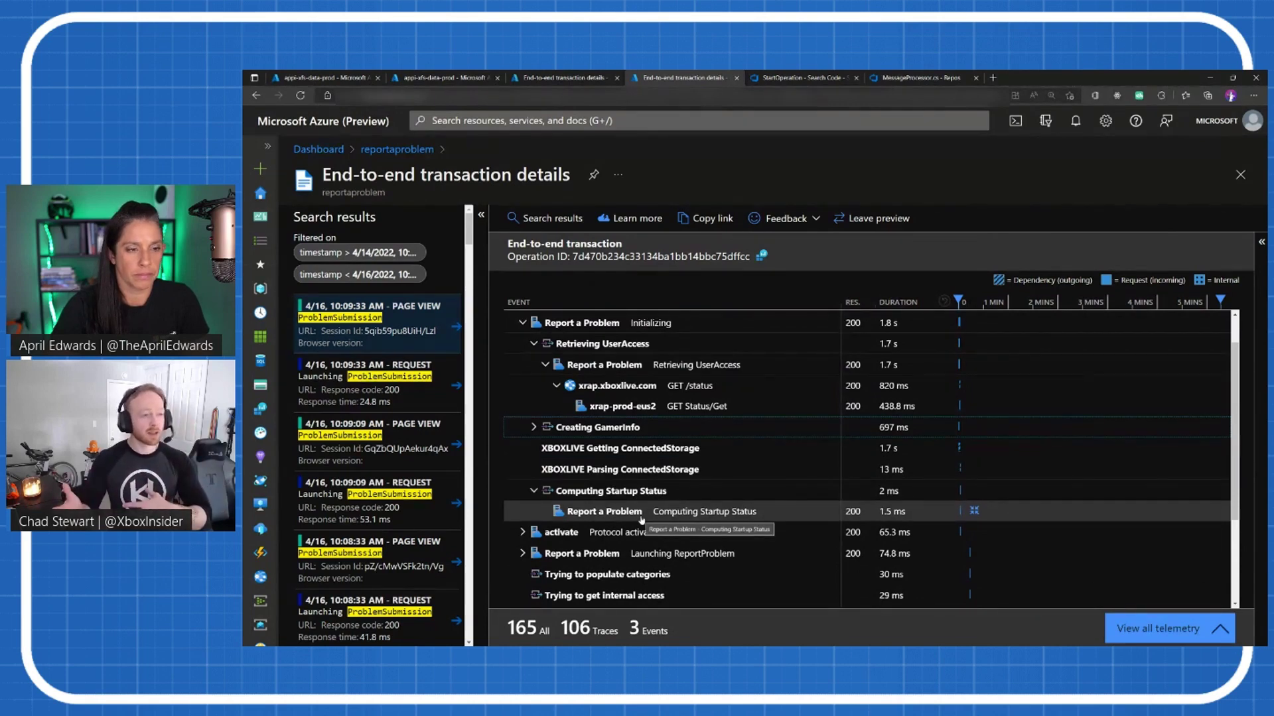
scroll(642, 520, "down", 3)
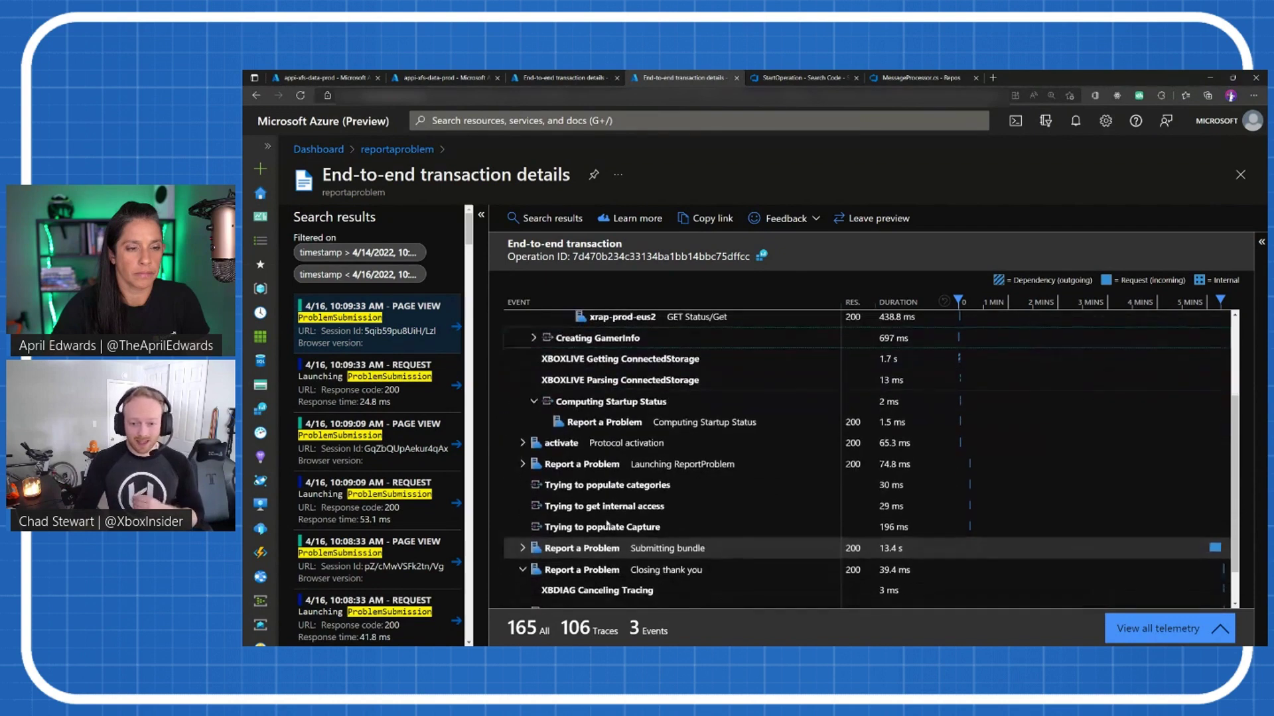
scroll(617, 478, "down", 2)
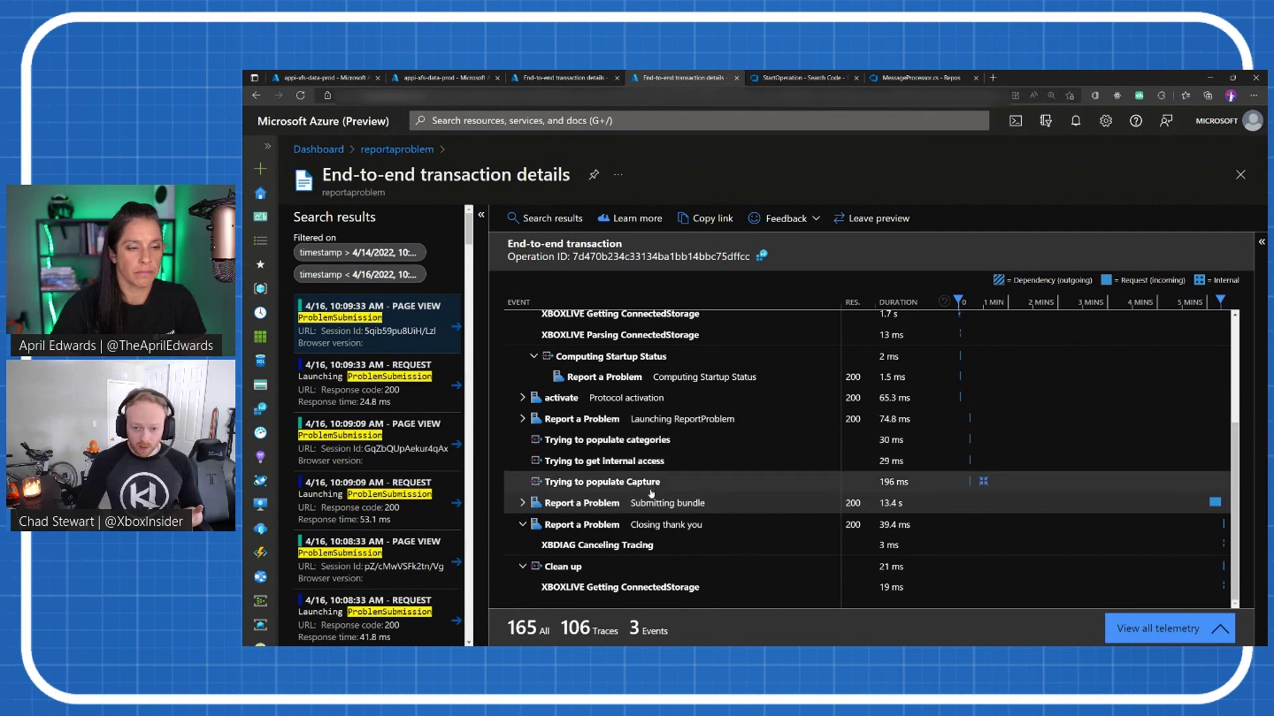
left_click(522, 503)
scroll(595, 498, "down", 2)
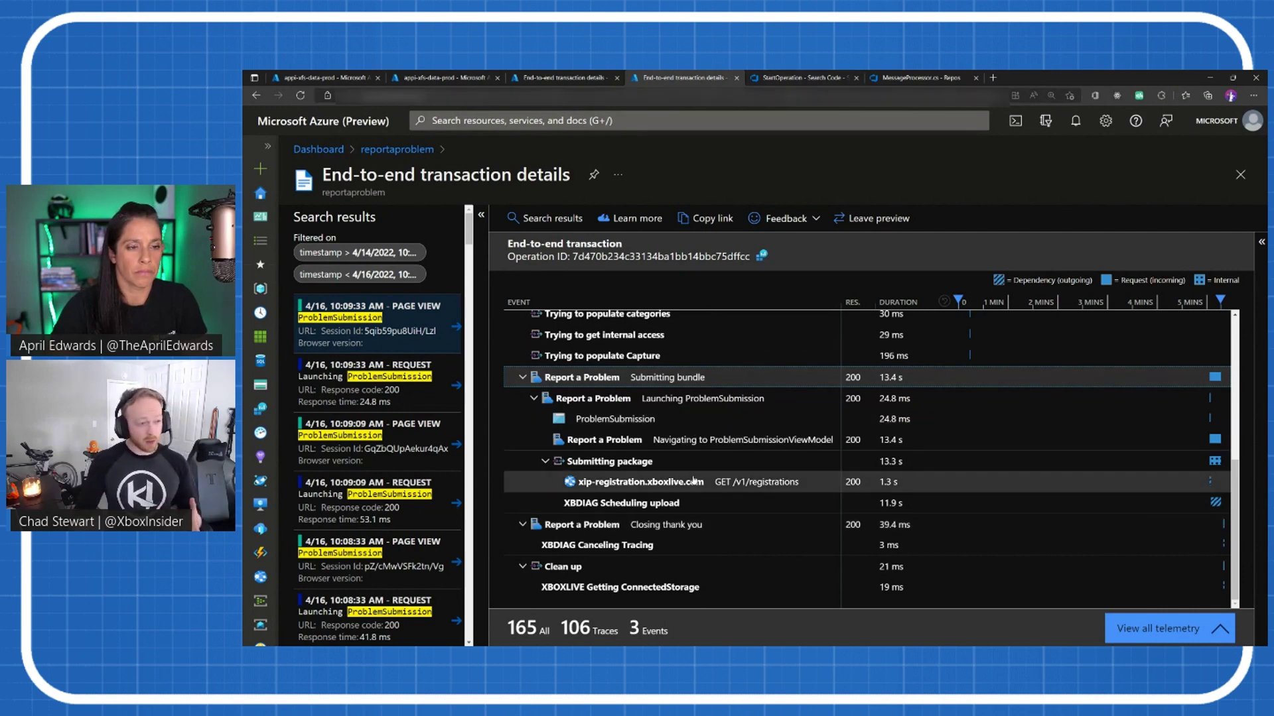
left_click(804, 77)
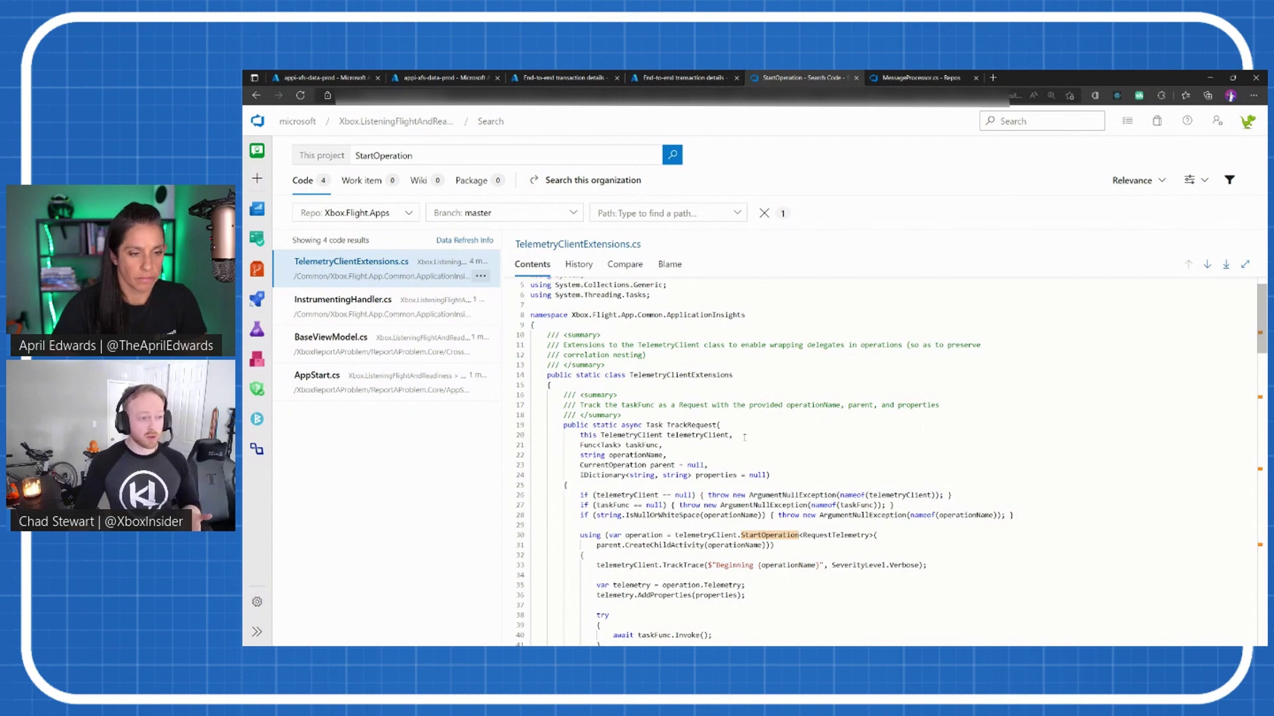
scroll(787, 402, "down", 1)
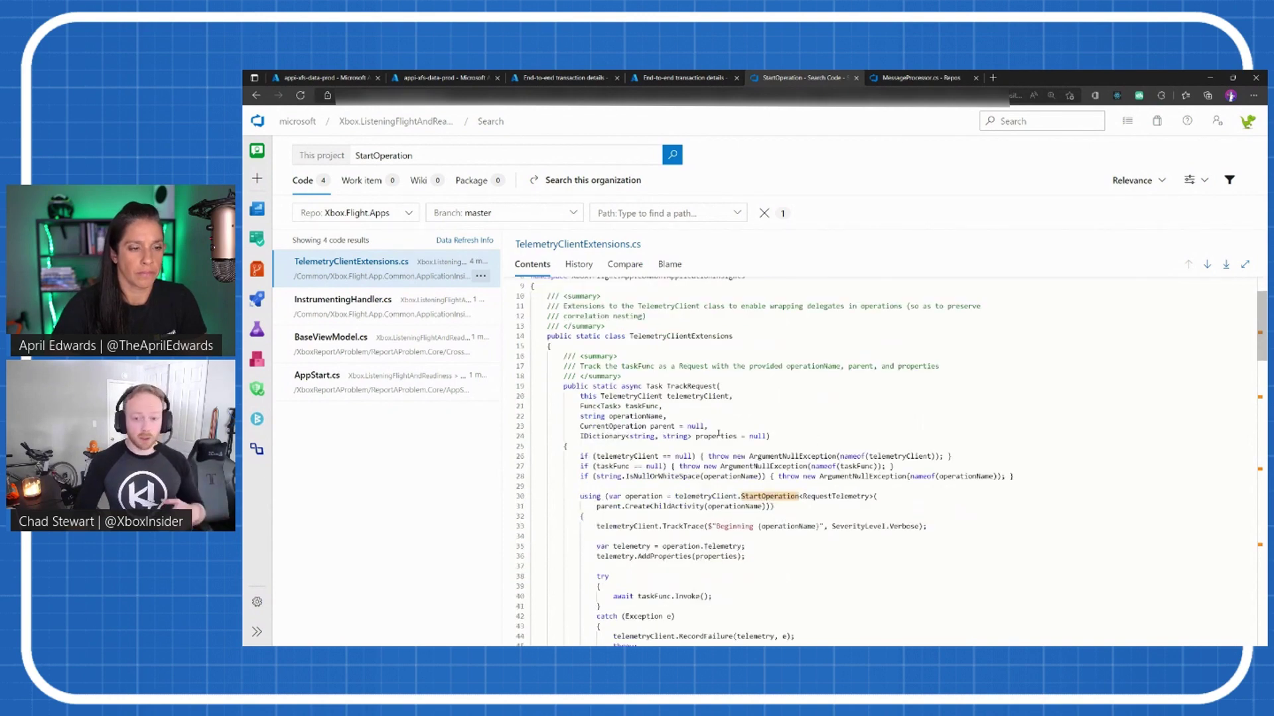
scroll(718, 436, "up", 1)
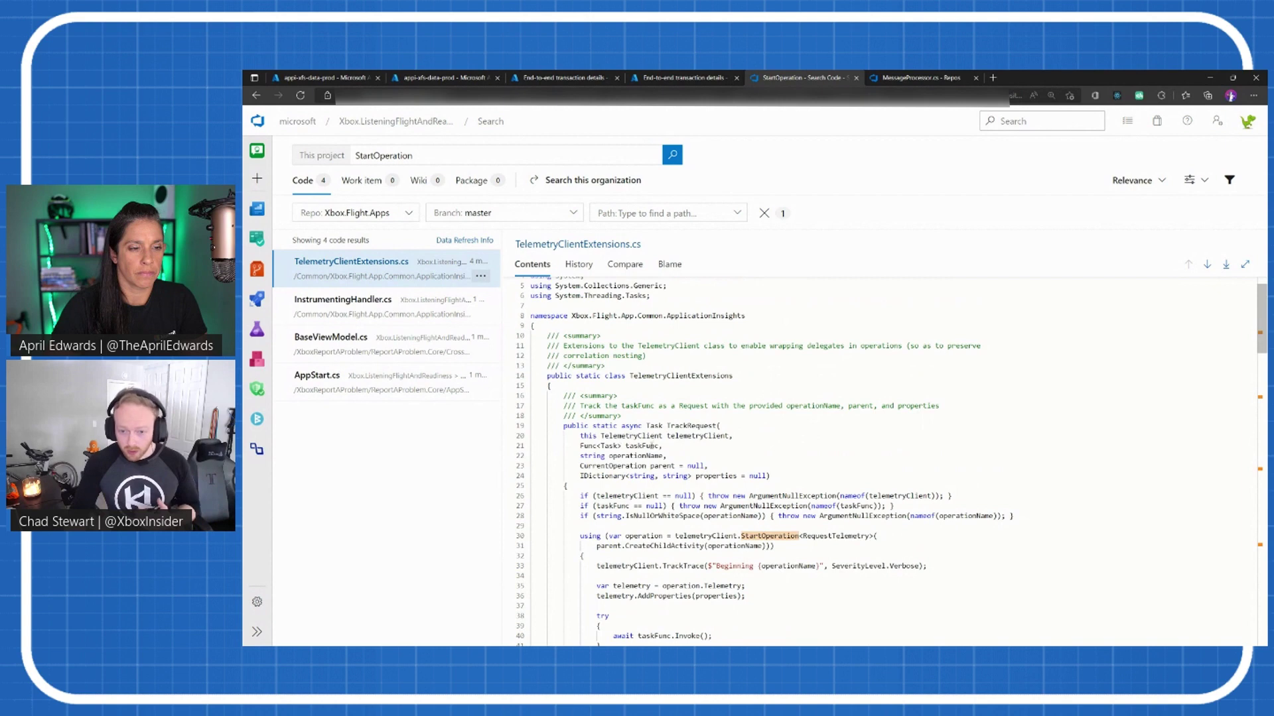
Highlight TelemetryClient, the TelemetryClientExtensions class name, the StartOperation using lines and taskFunc invocation
left_click_drag(601, 436, 664, 436)
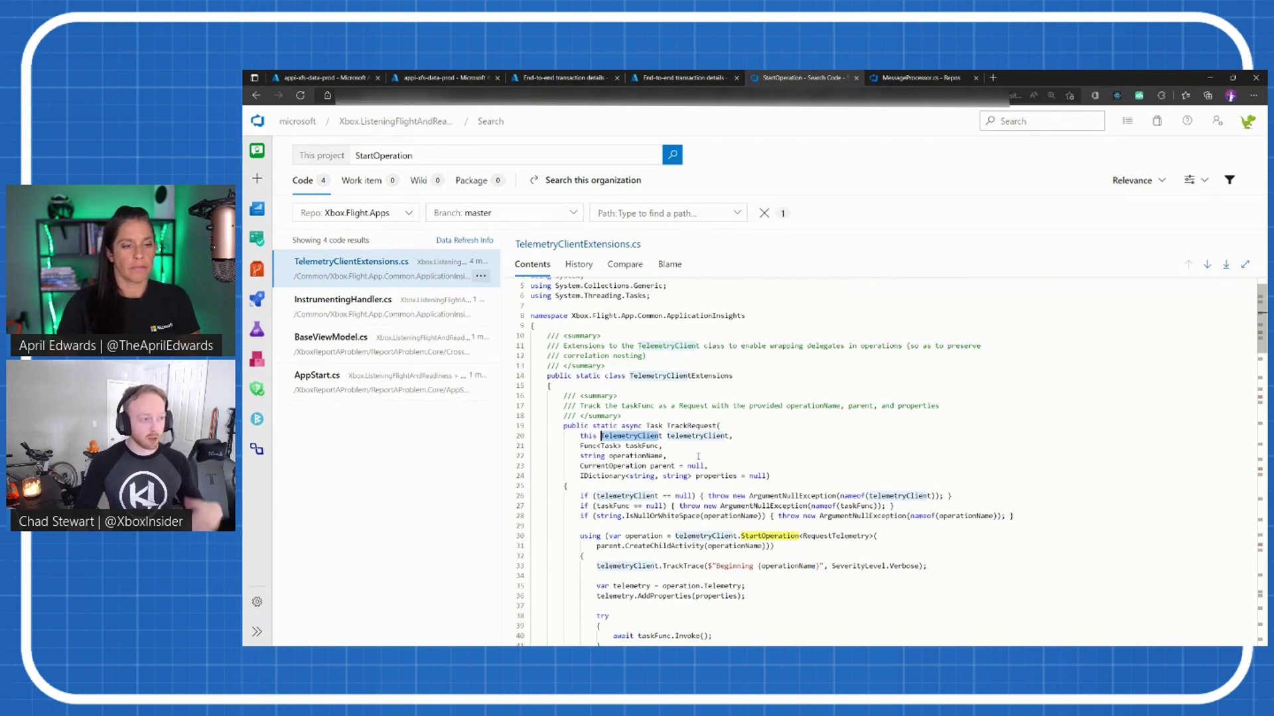
scroll(698, 457, "down", 1)
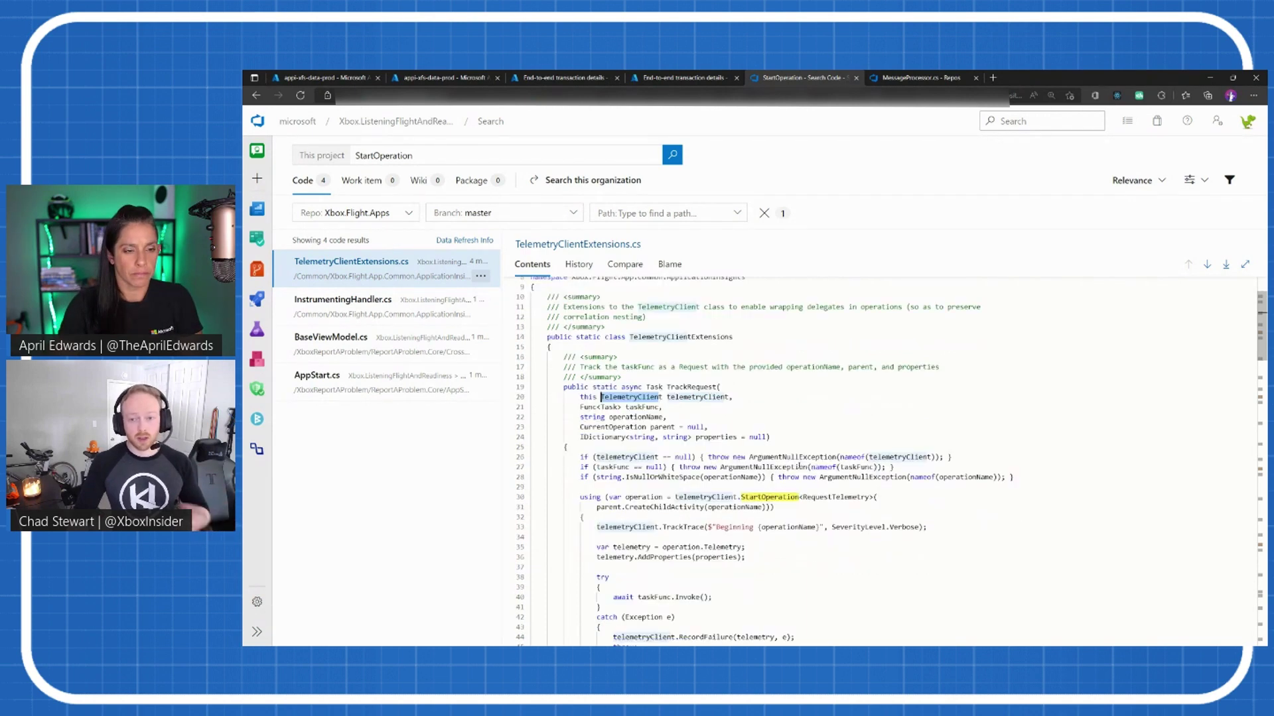
scroll(799, 465, "down", 1)
left_click(629, 298)
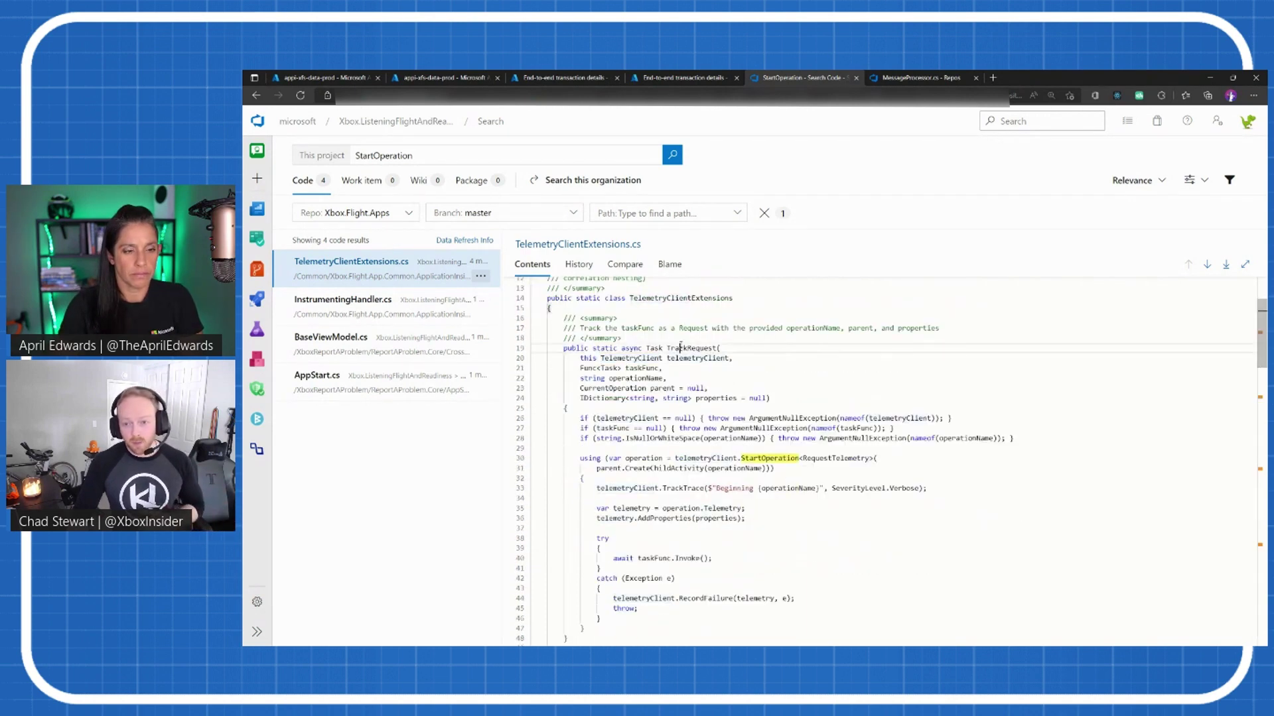
double_click(629, 298)
scroll(723, 443, "down", 2)
scroll(723, 443, "up", 1)
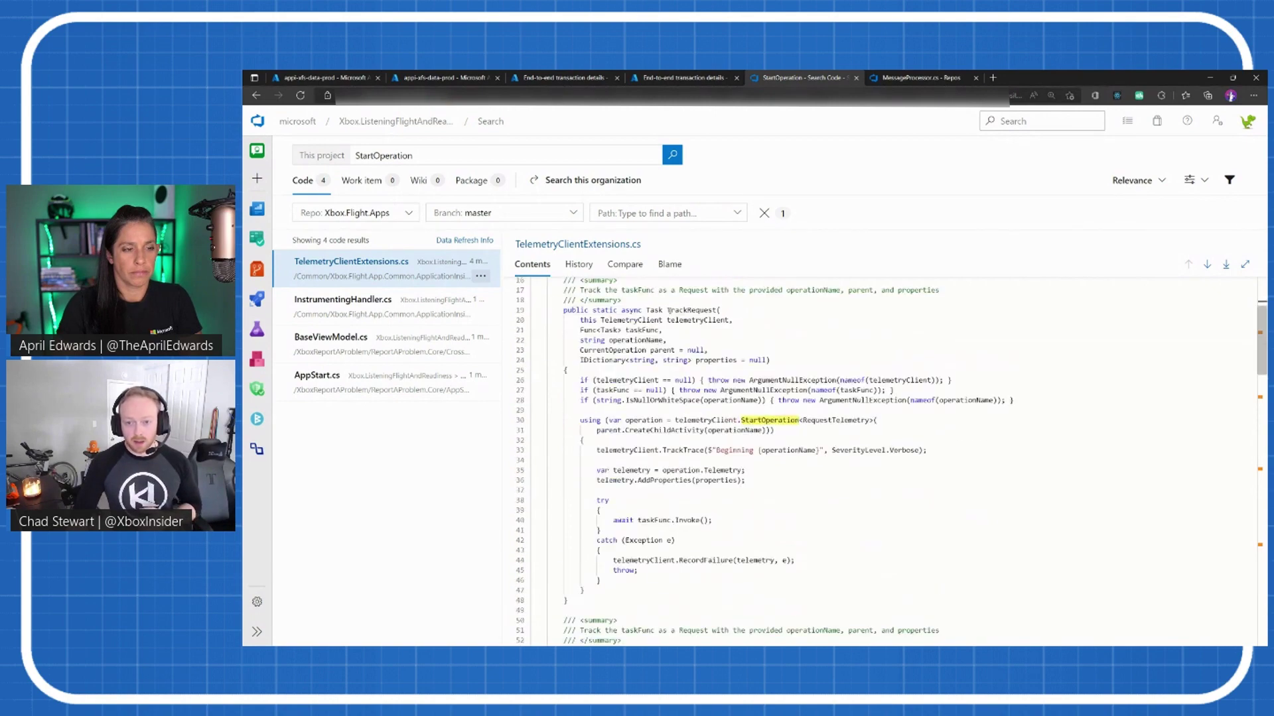
left_click_drag(668, 310, 771, 360)
scroll(732, 436, "down", 5)
left_click_drag(625, 407, 754, 467)
scroll(756, 468, "down", 3)
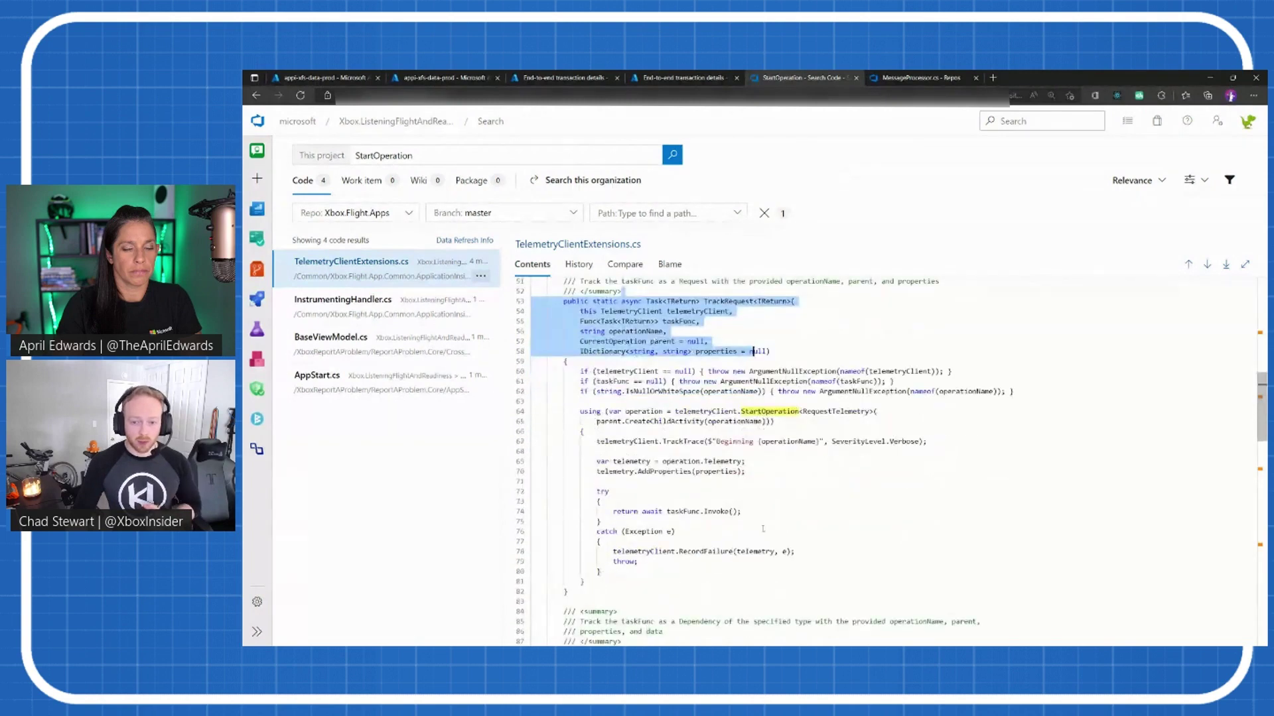
scroll(762, 526, "down", 1)
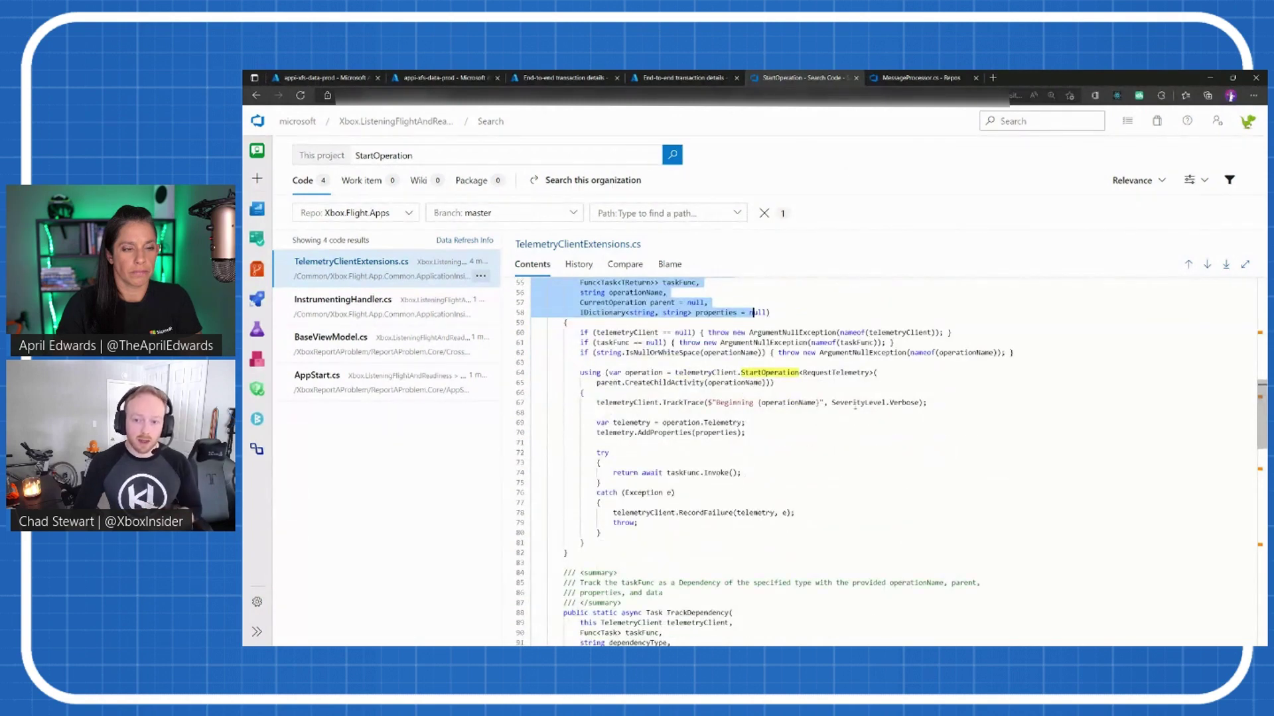
left_click_drag(776, 383, 577, 372)
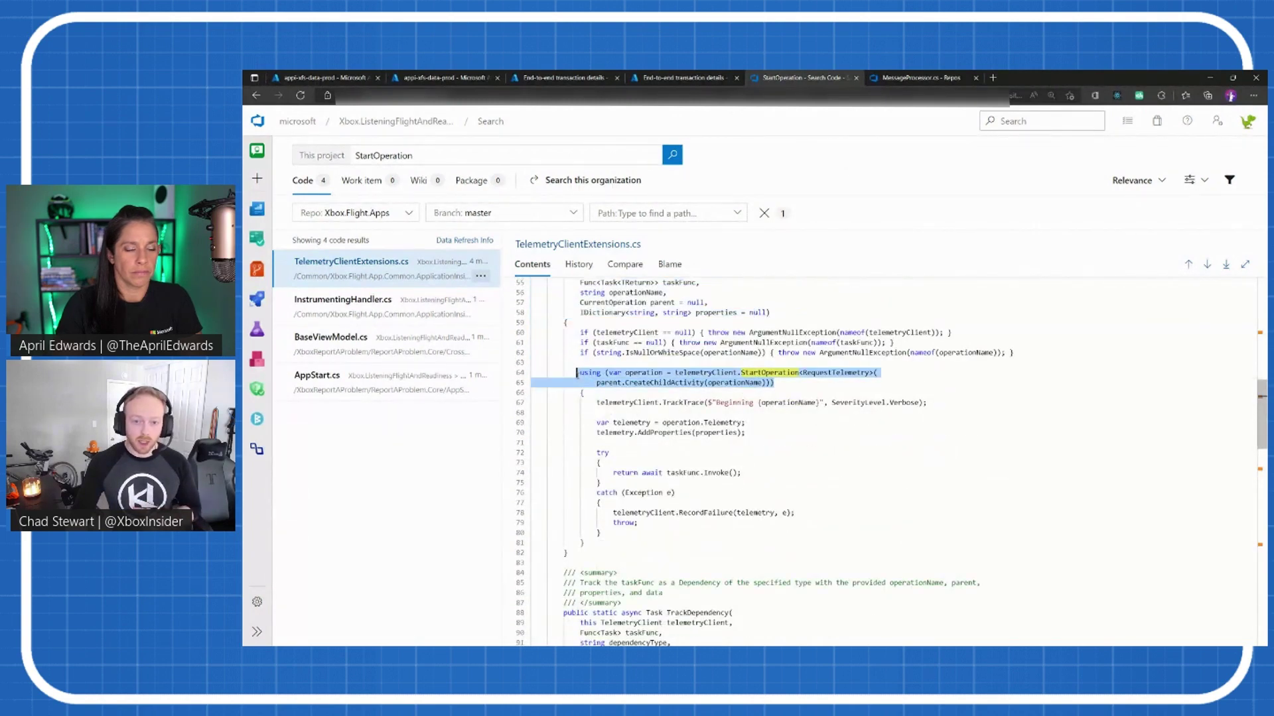
left_click_drag(740, 473, 598, 472)
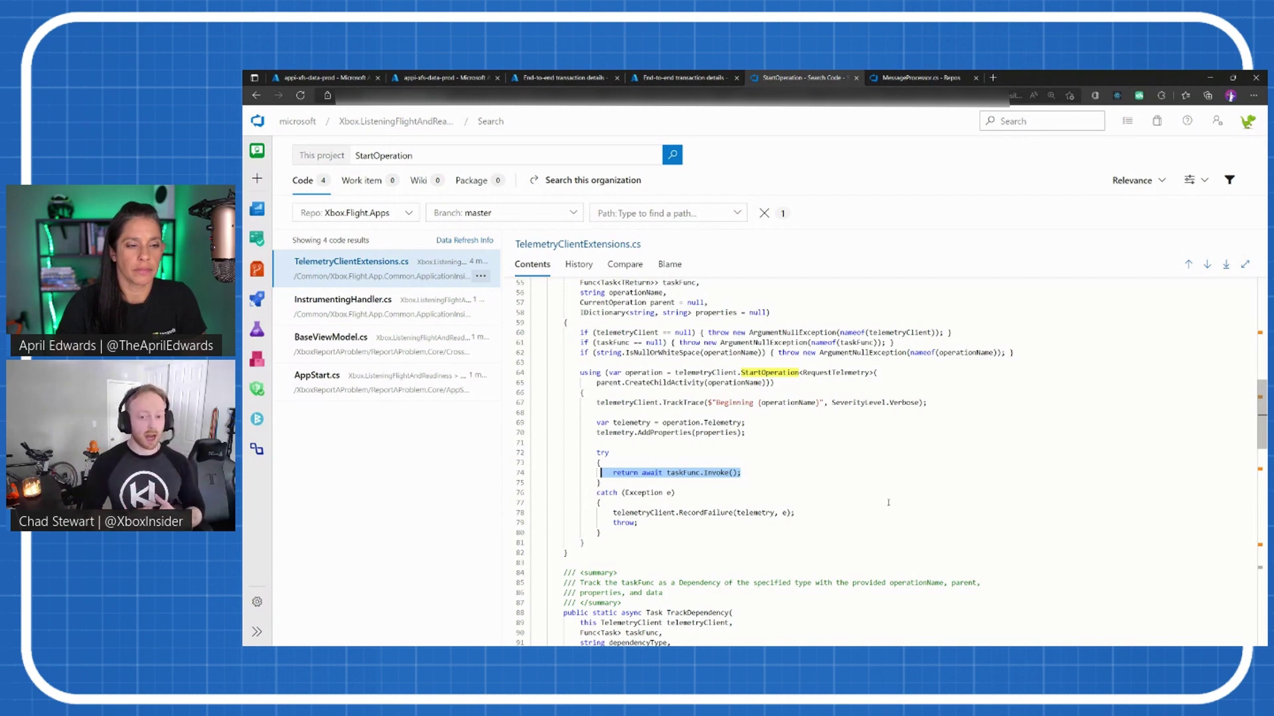
Open InstrumentingHandler.cs and highlight its StartOperation<DependencyTelemetry> block in SendAsync
left_click(383, 307)
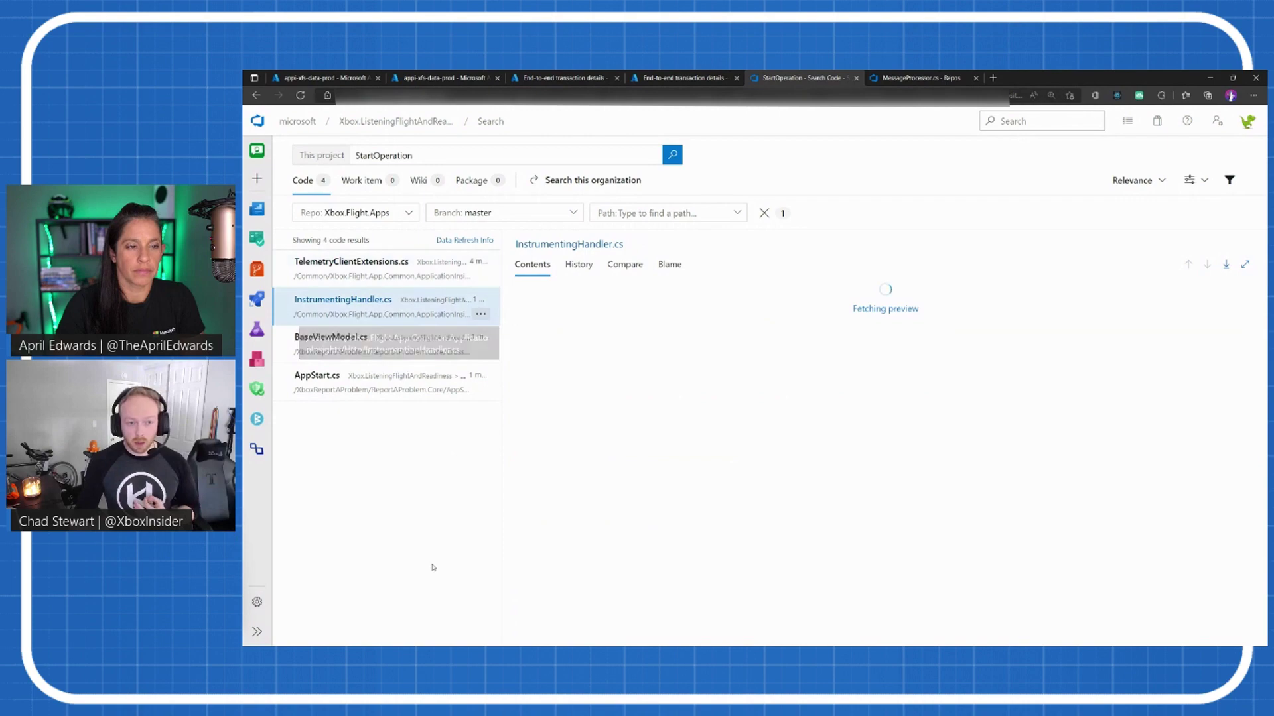
scroll(806, 453, "down", 3)
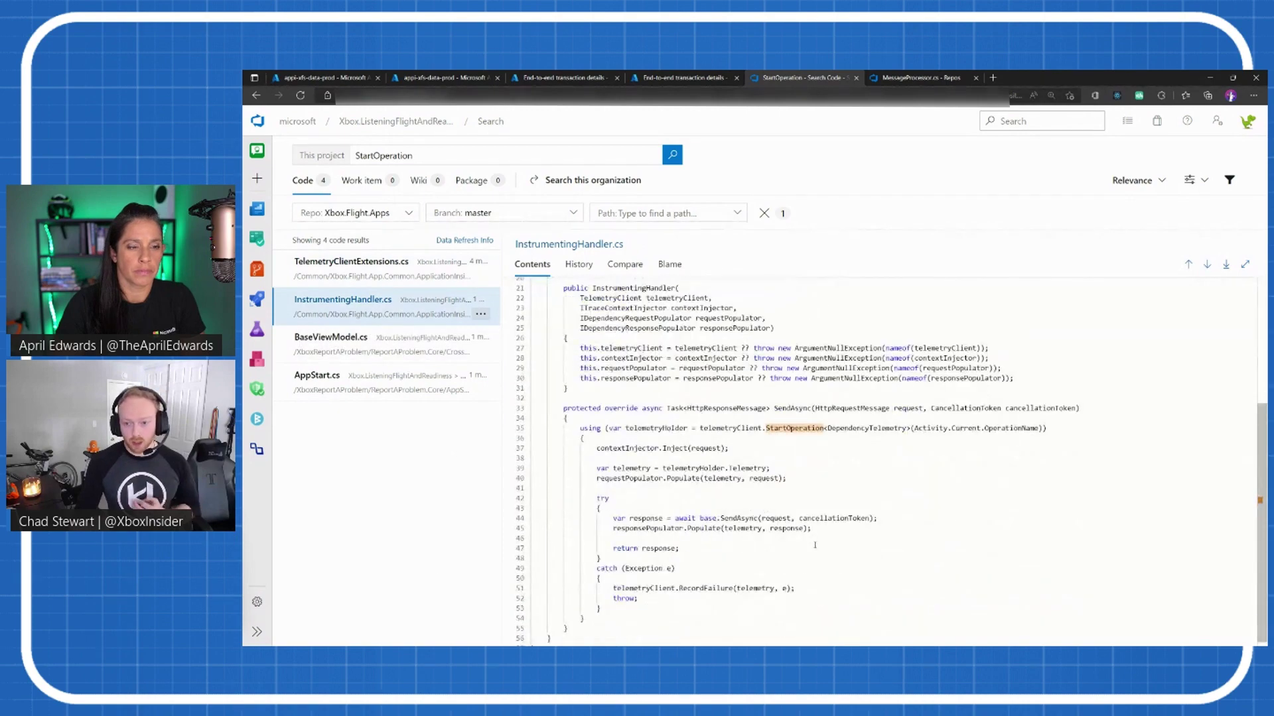
left_click_drag(1050, 428, 736, 456)
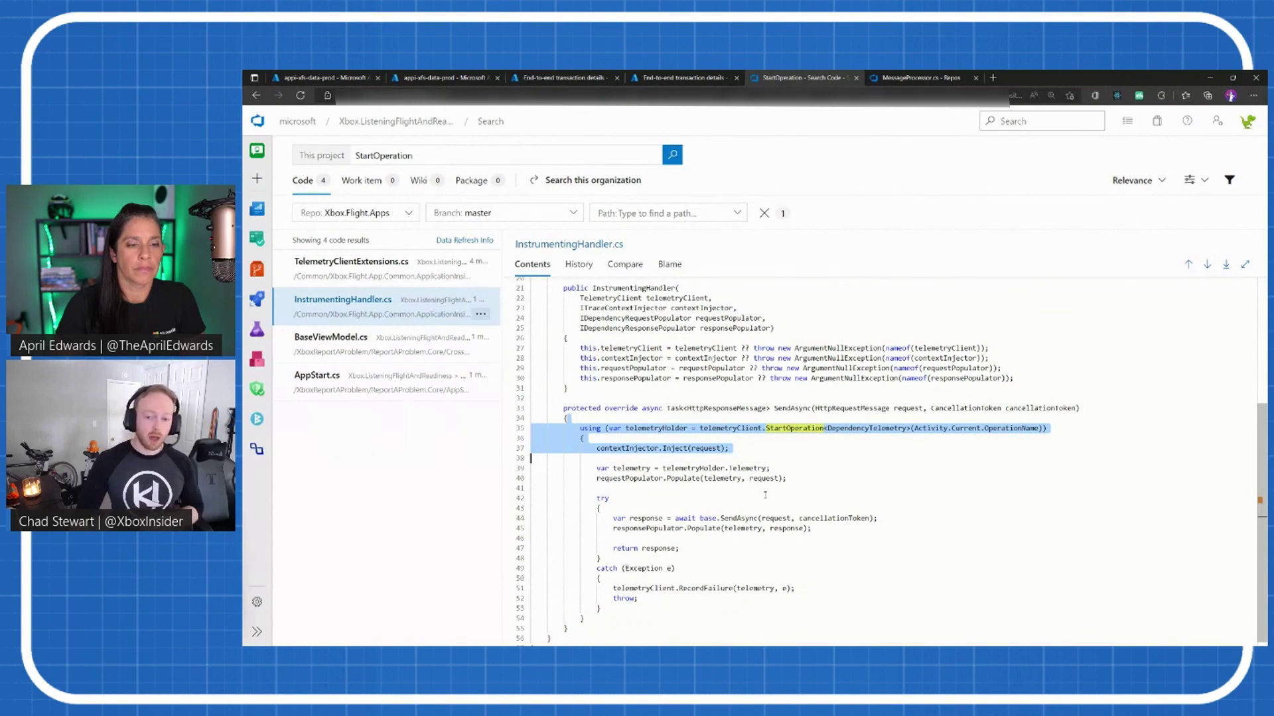
scroll(765, 494, "down", 1)
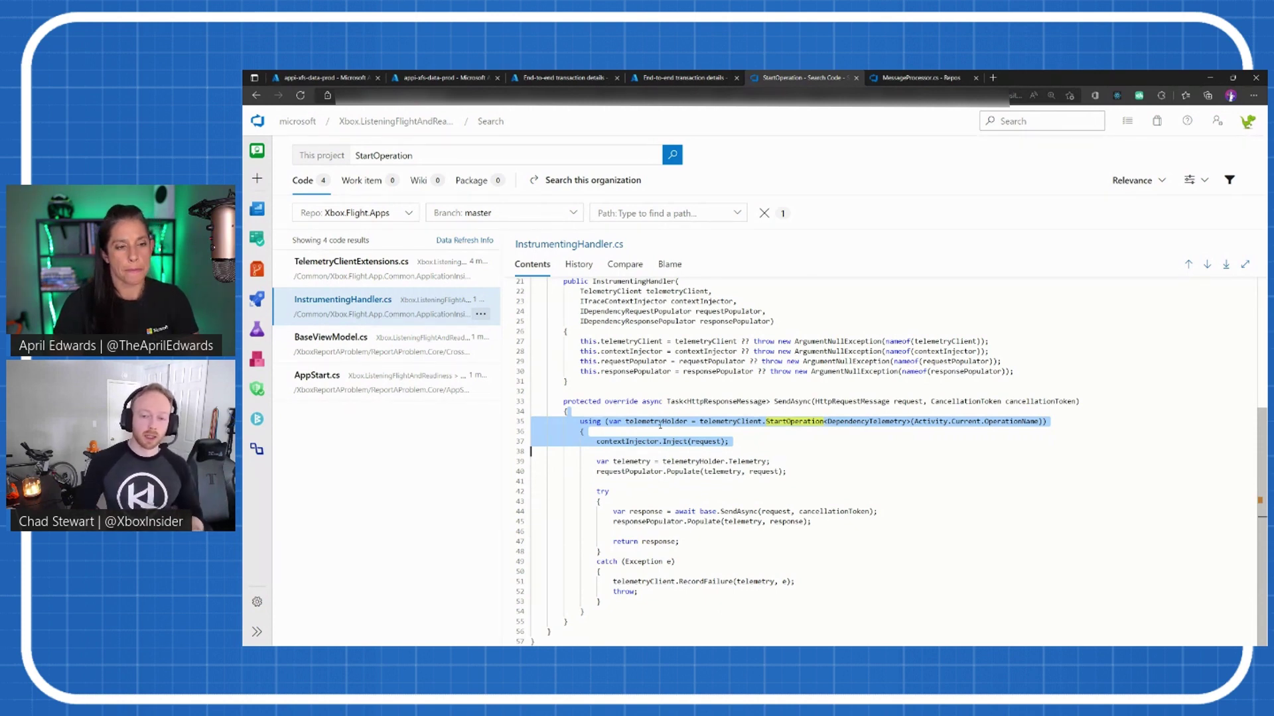
In MessageProcessor.cs, highlight the constructor, RegisterProcessor and the RegisterMessageHandler call on line 81
left_click(910, 78)
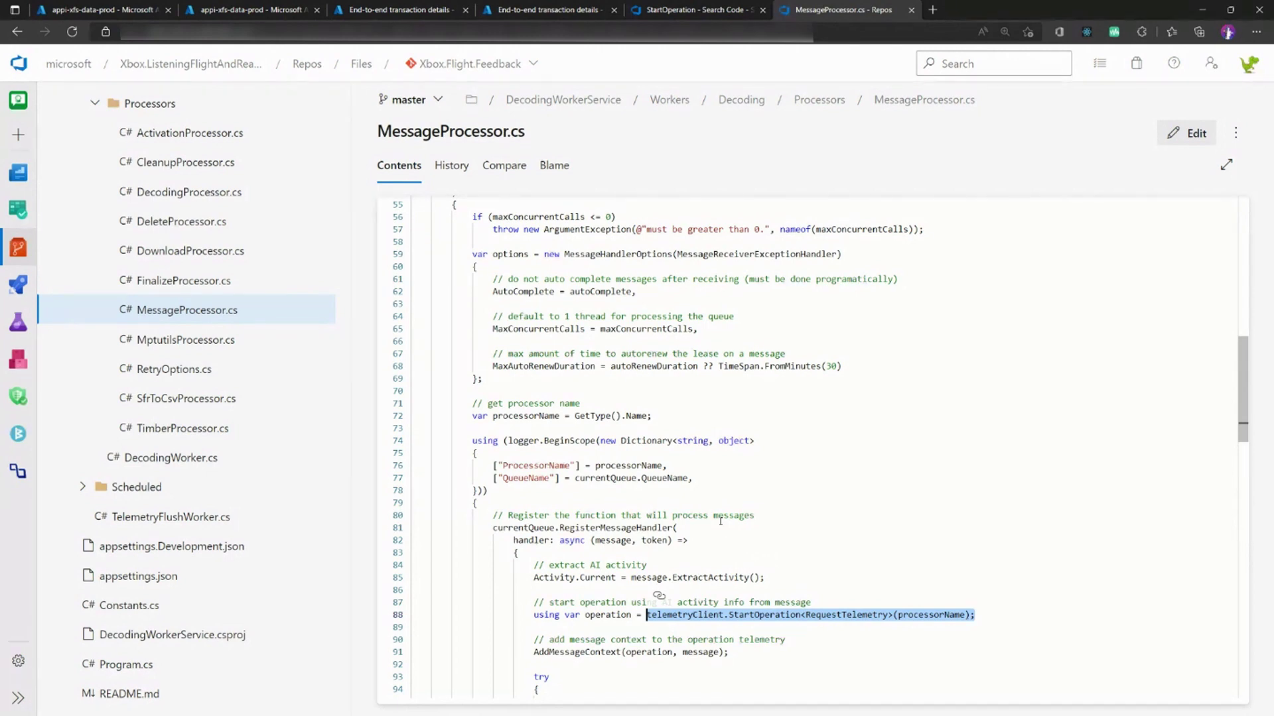
scroll(721, 522, "up", 5)
scroll(598, 448, "up", 5)
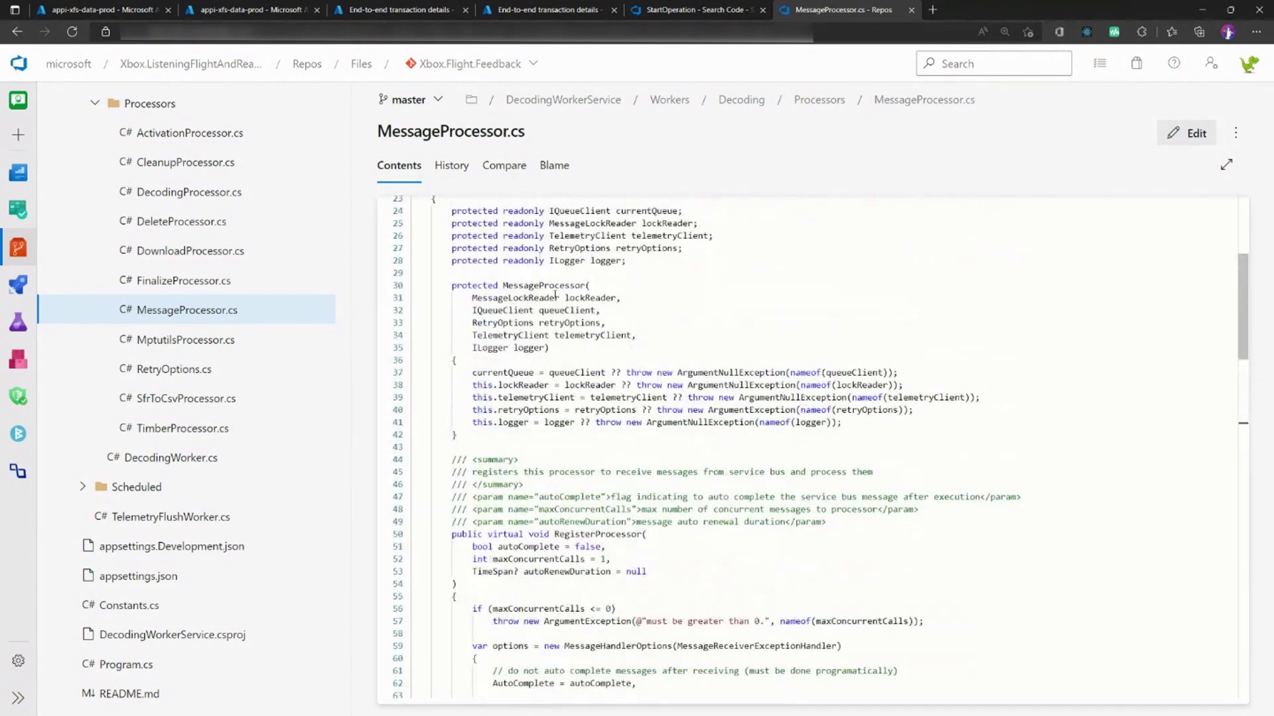
scroll(555, 414, "up", 3)
left_click_drag(453, 432, 411, 445)
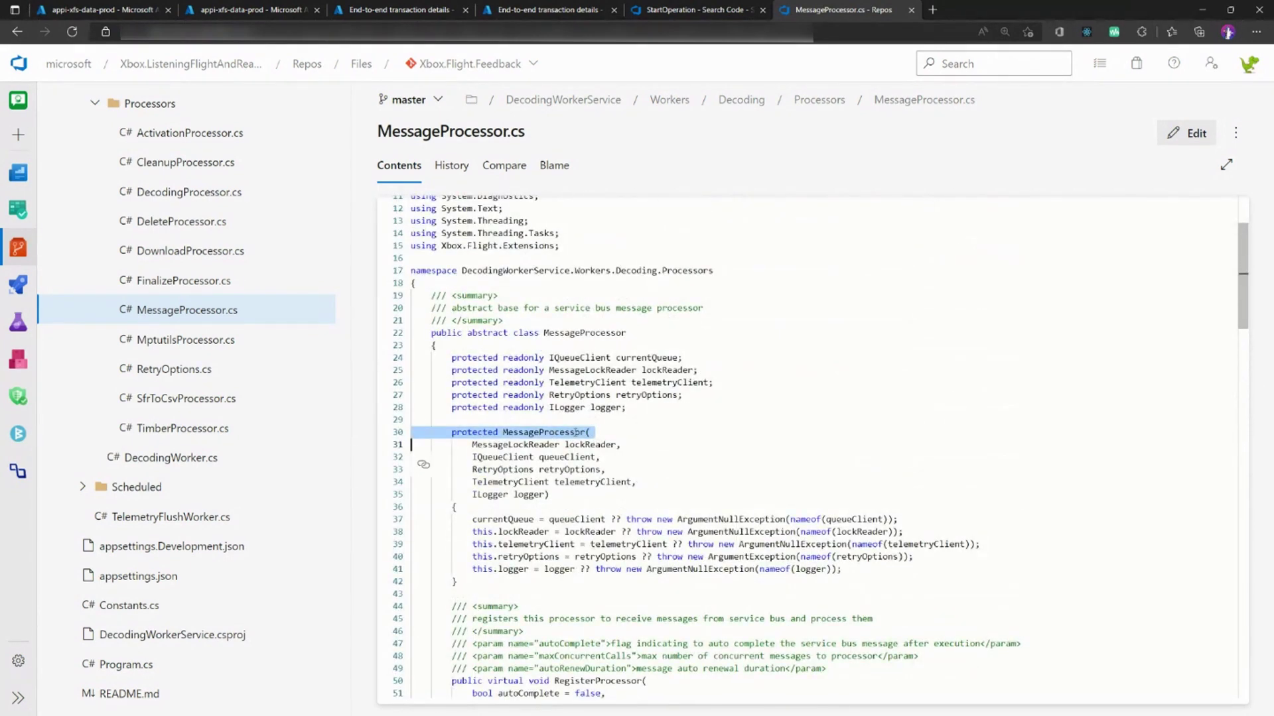
scroll(575, 448, "down", 4)
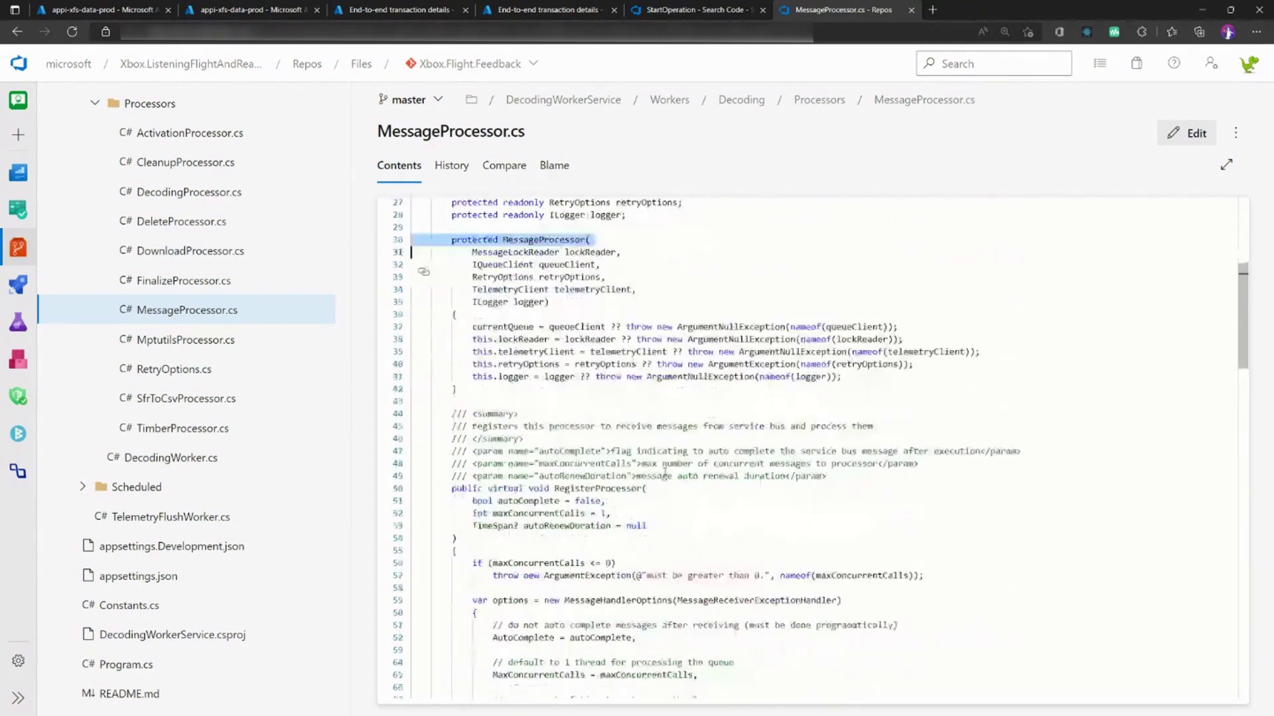
scroll(575, 478, "down", 4)
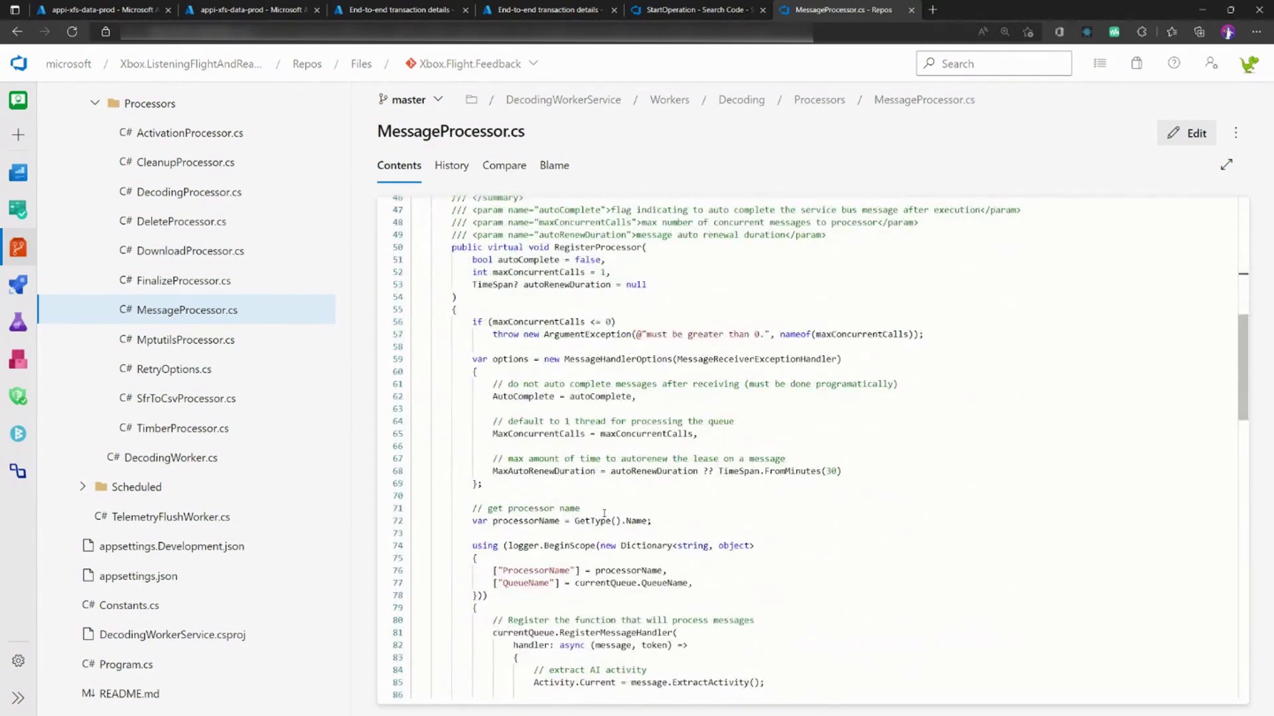
scroll(604, 512, "down", 1)
scroll(476, 379, "down", 1)
scroll(477, 379, "down", 1)
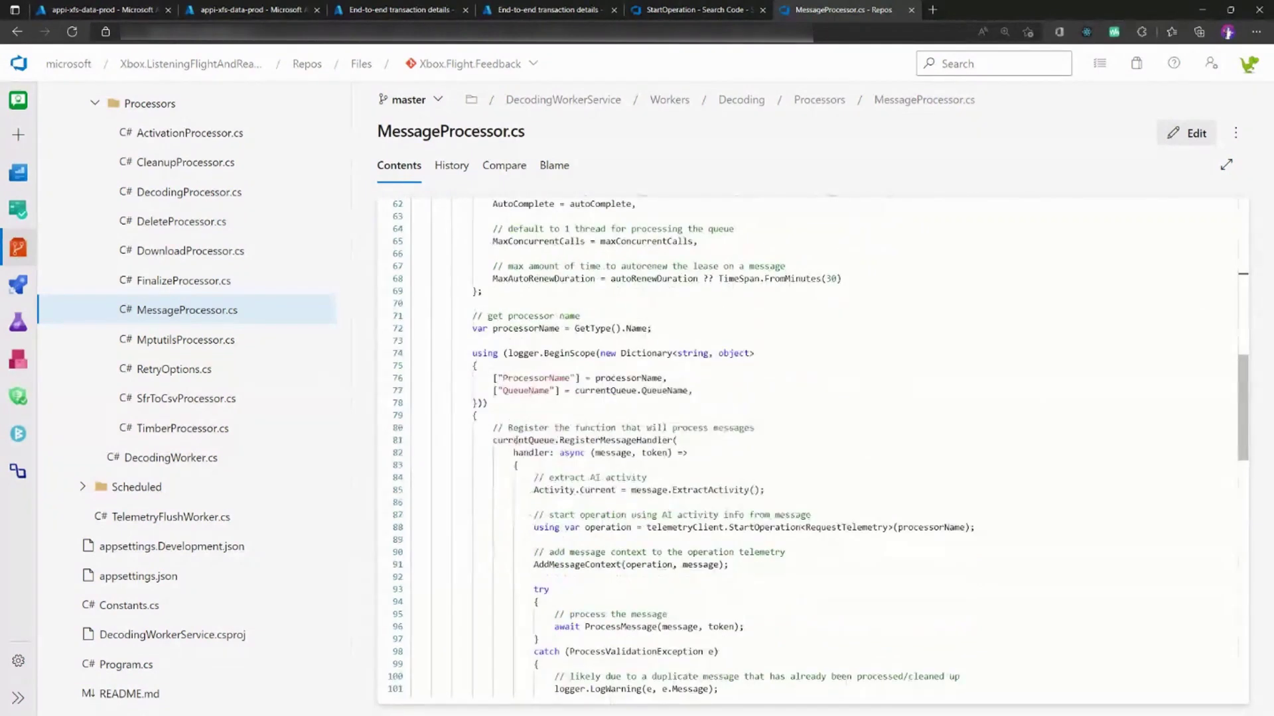
scroll(477, 380, "down", 1)
scroll(518, 349, "up", 3)
scroll(519, 348, "up", 3)
left_click(592, 352)
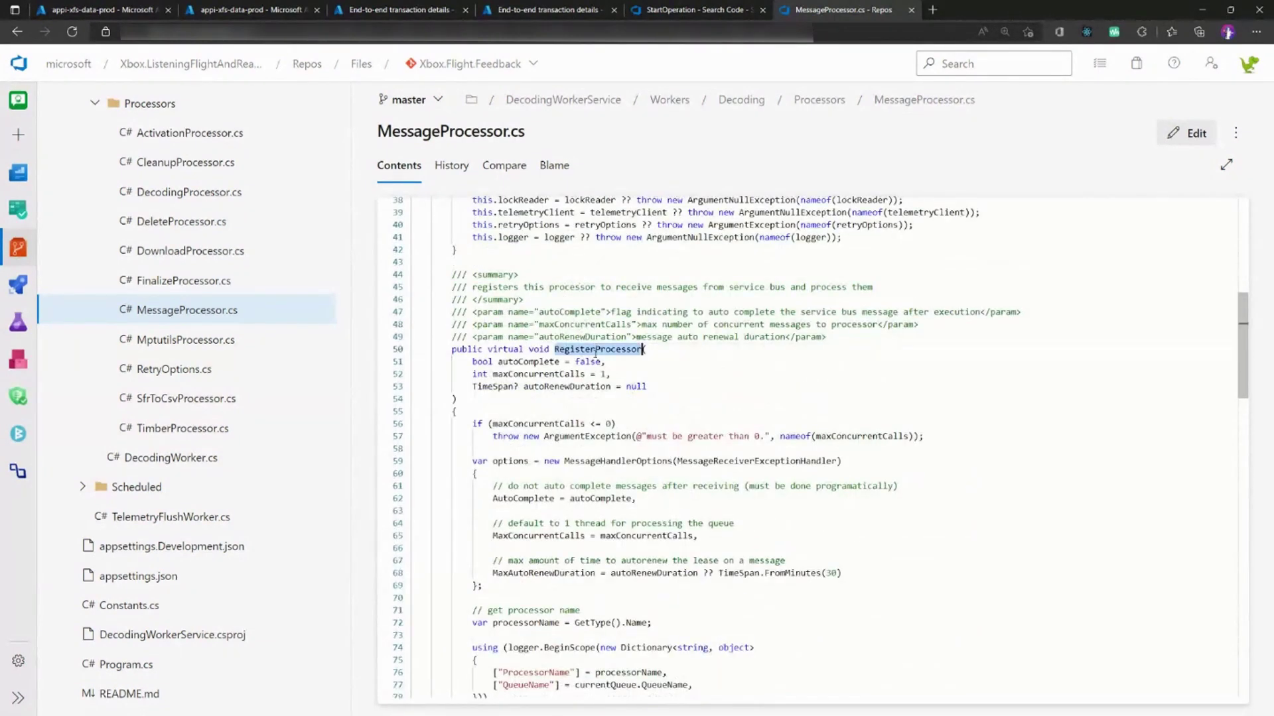
scroll(592, 354, "down", 5)
scroll(559, 377, "down", 1)
scroll(559, 376, "down", 2)
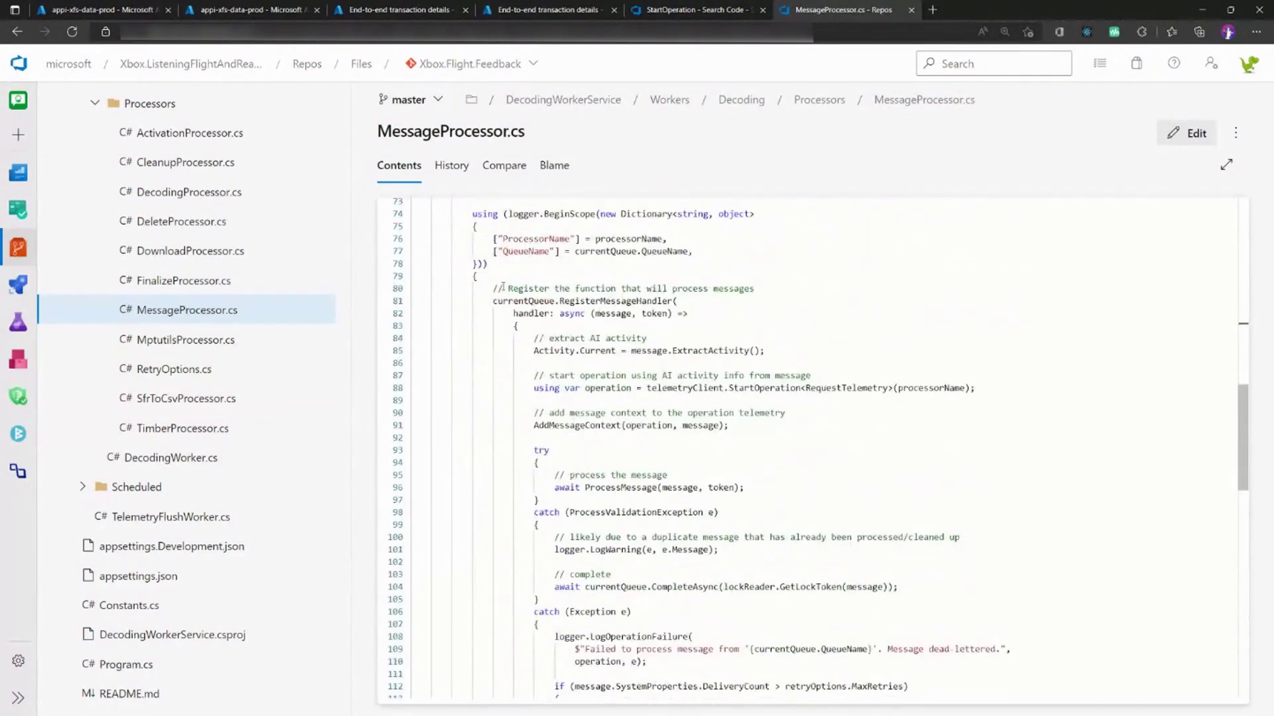
left_click_drag(492, 301, 687, 314)
left_click(602, 300)
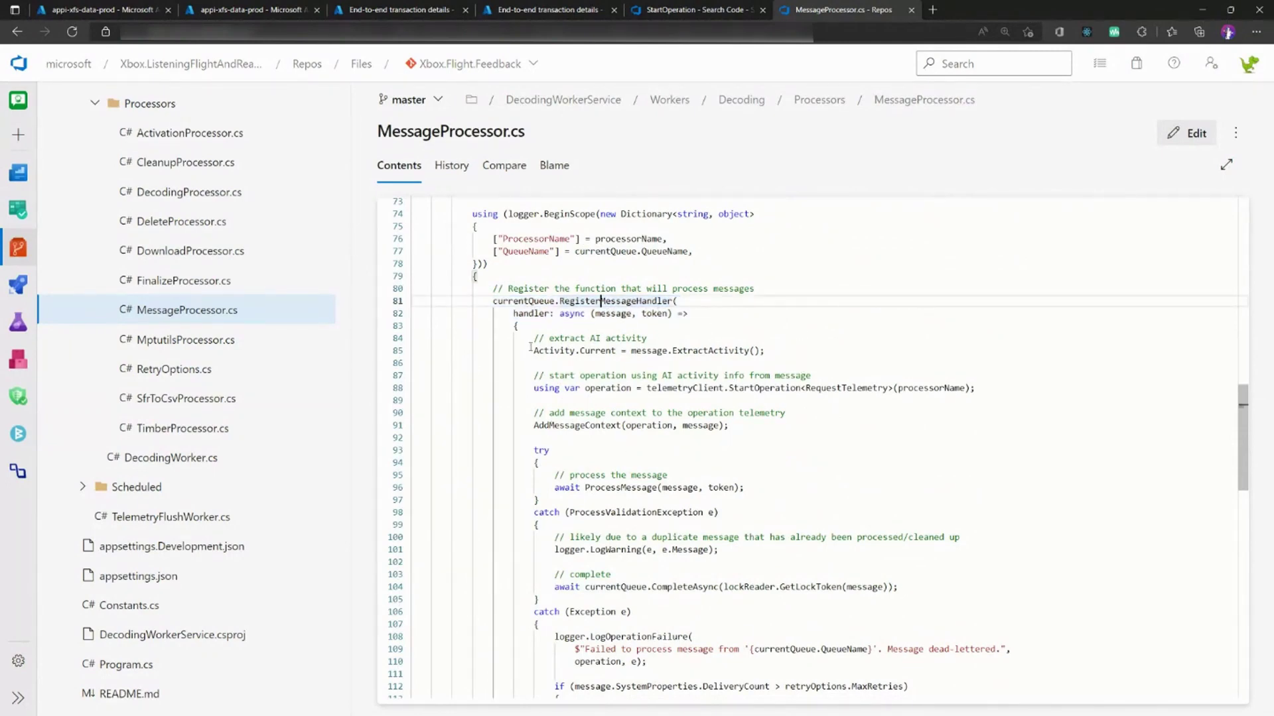
Select the AI activity extraction line and the lines starting the RequestTelemetry operation
left_click_drag(533, 351, 766, 350)
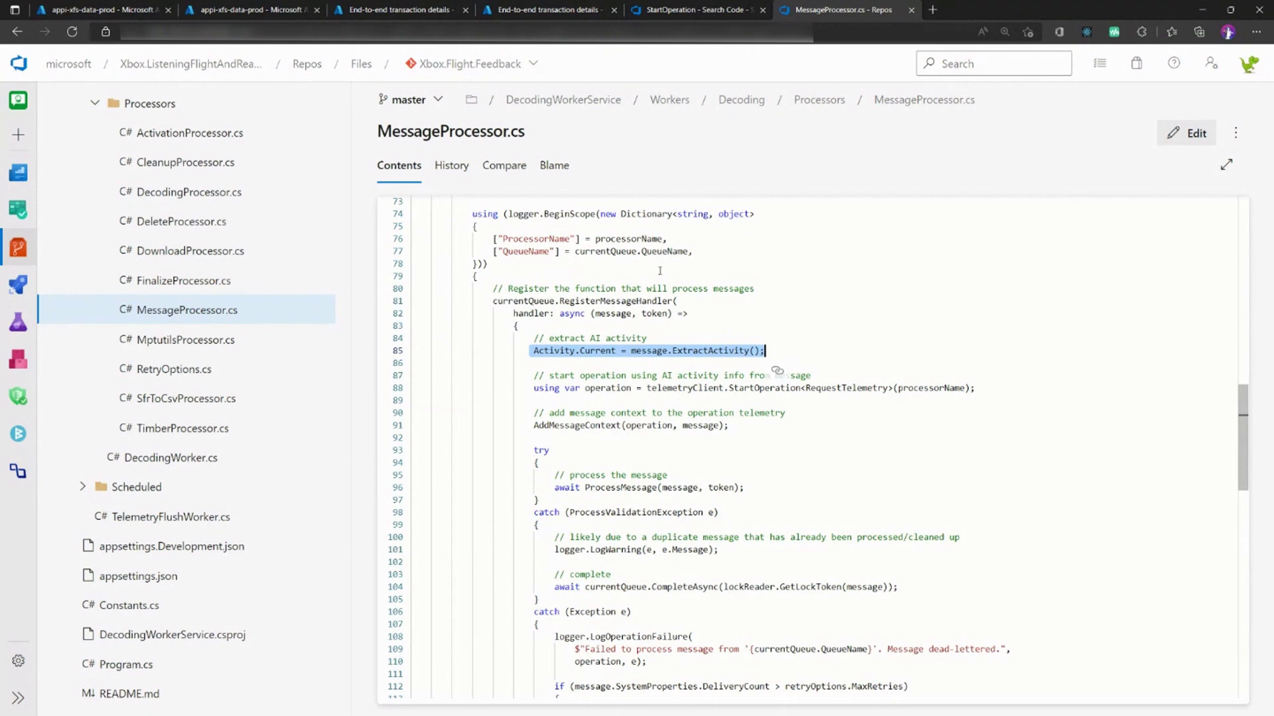
key("Right")
key("ctrl+shift+Left")
key("ctrl+shift+Left")
key("ctrl+shift+Left")
key("ctrl+shift+Left")
key("ctrl+shift+Left")
key("ctrl+shift+Left")
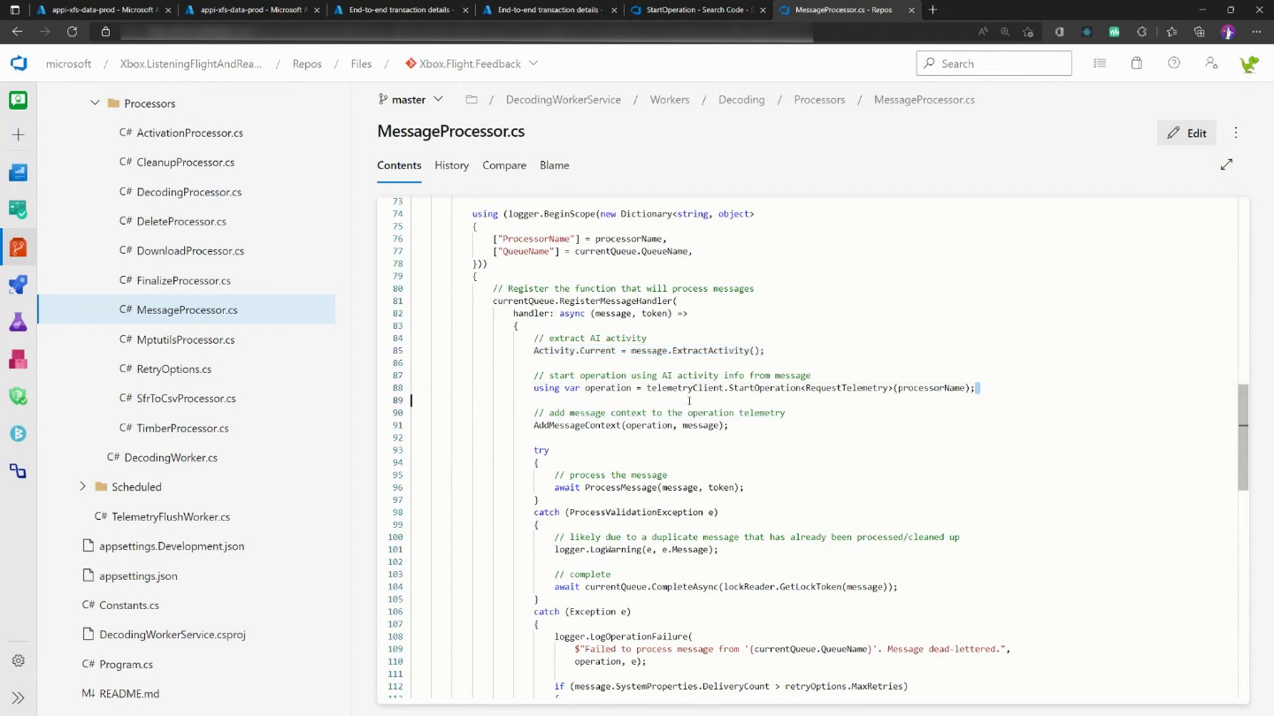
left_click_drag(979, 388, 524, 376)
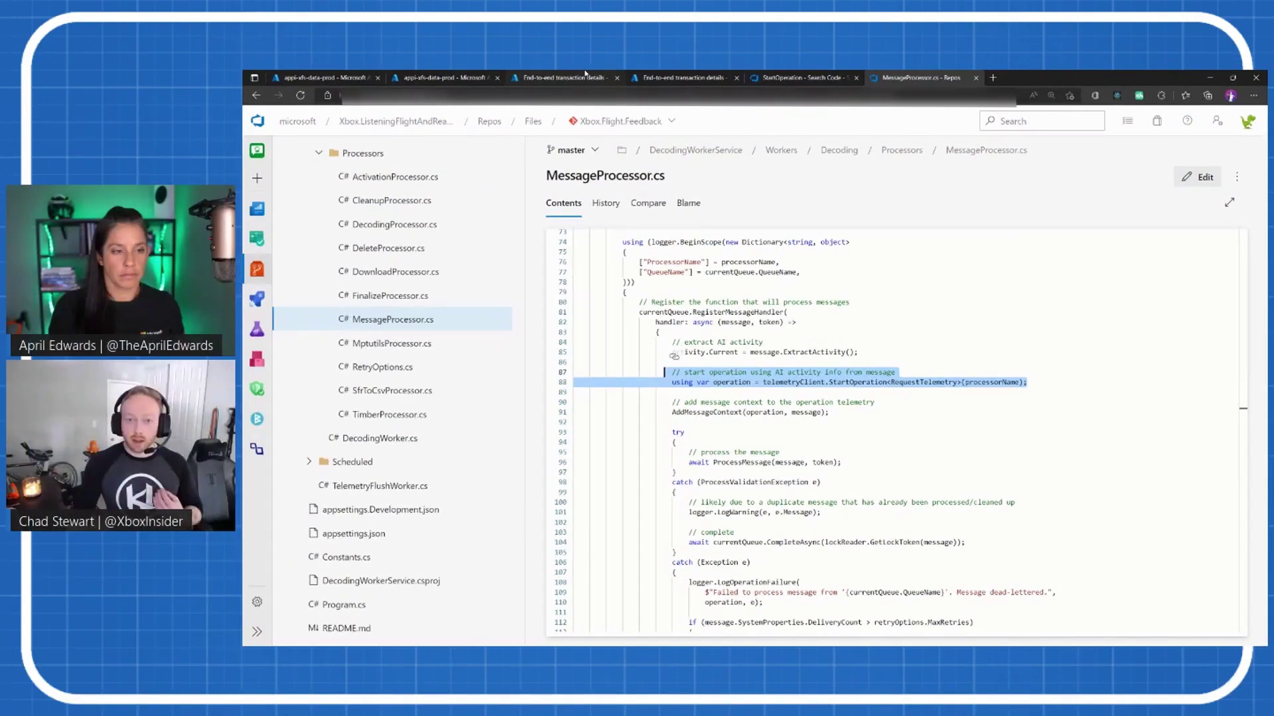
Flip through the open browser tabs, ending on the end-to-end transaction details page
left_click(654, 77)
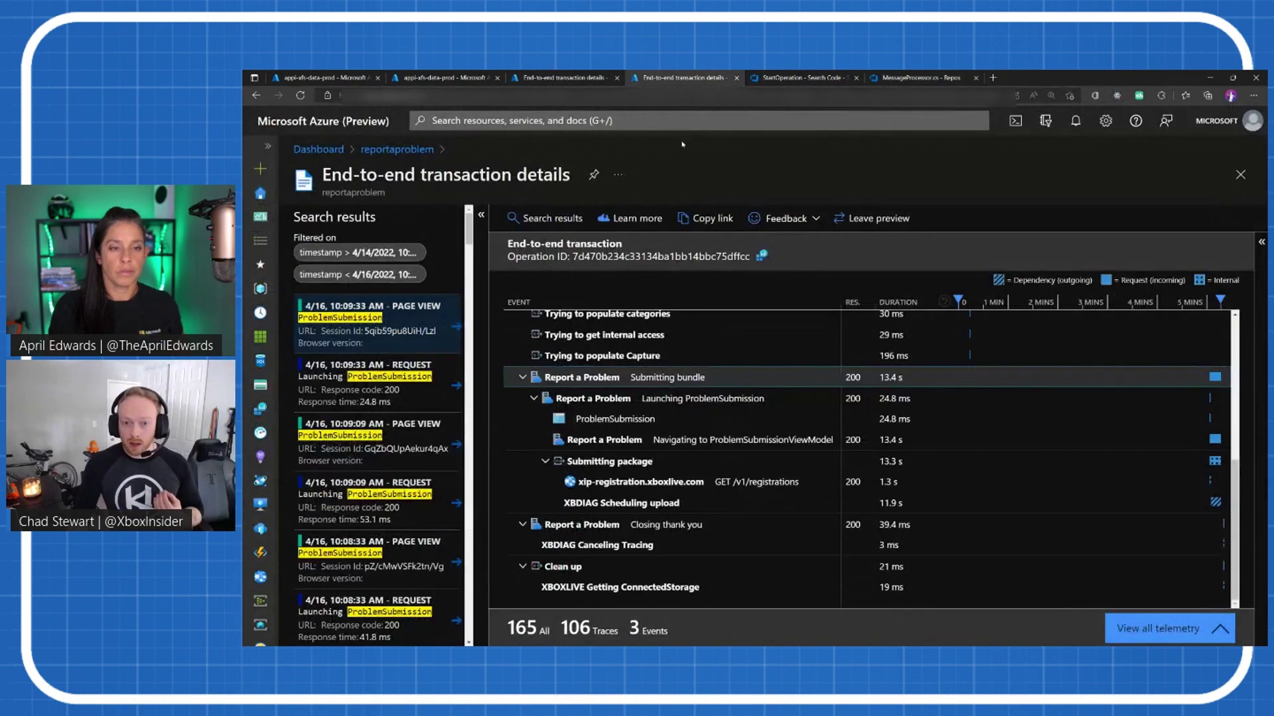
left_click(564, 76)
key("ctrl+2")
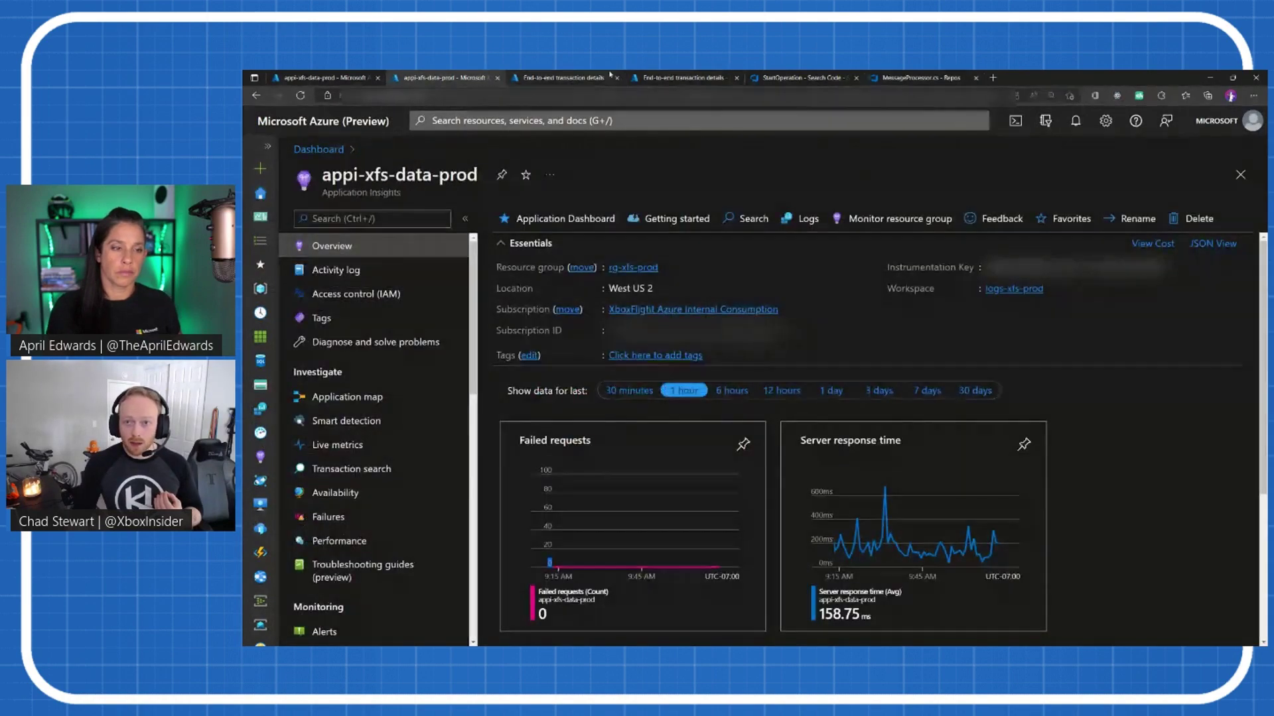
key("ctrl+4")
key("ctrl+6")
left_click(682, 77)
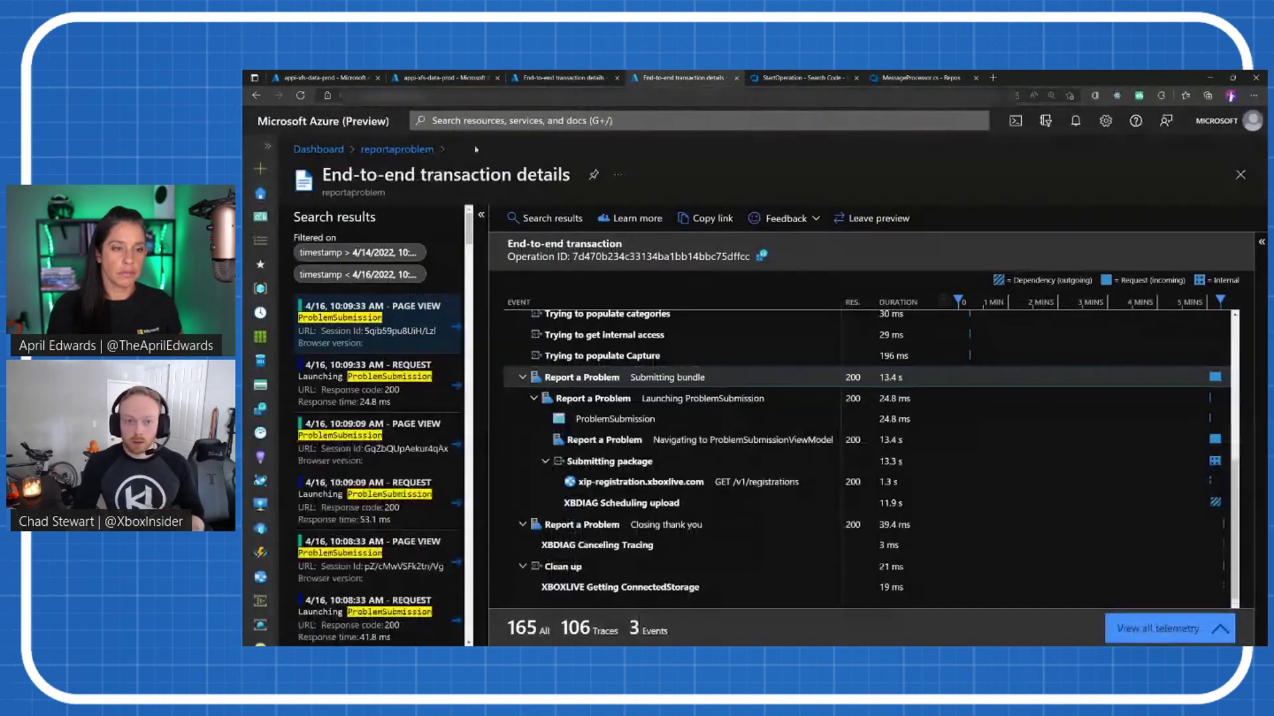
Search resources for xfs-decoding-vm and show its Application Insights Performance operations
left_click(498, 120)
type("xfs-dec")
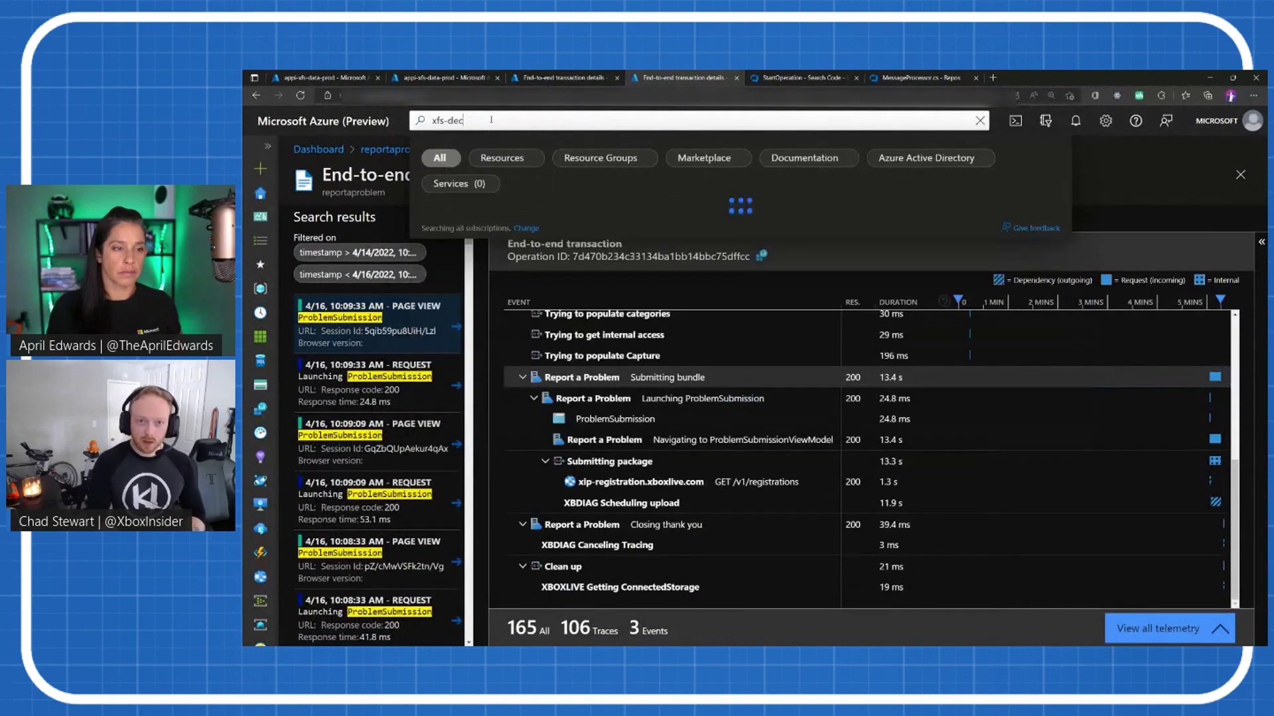
type("oding-lvm")
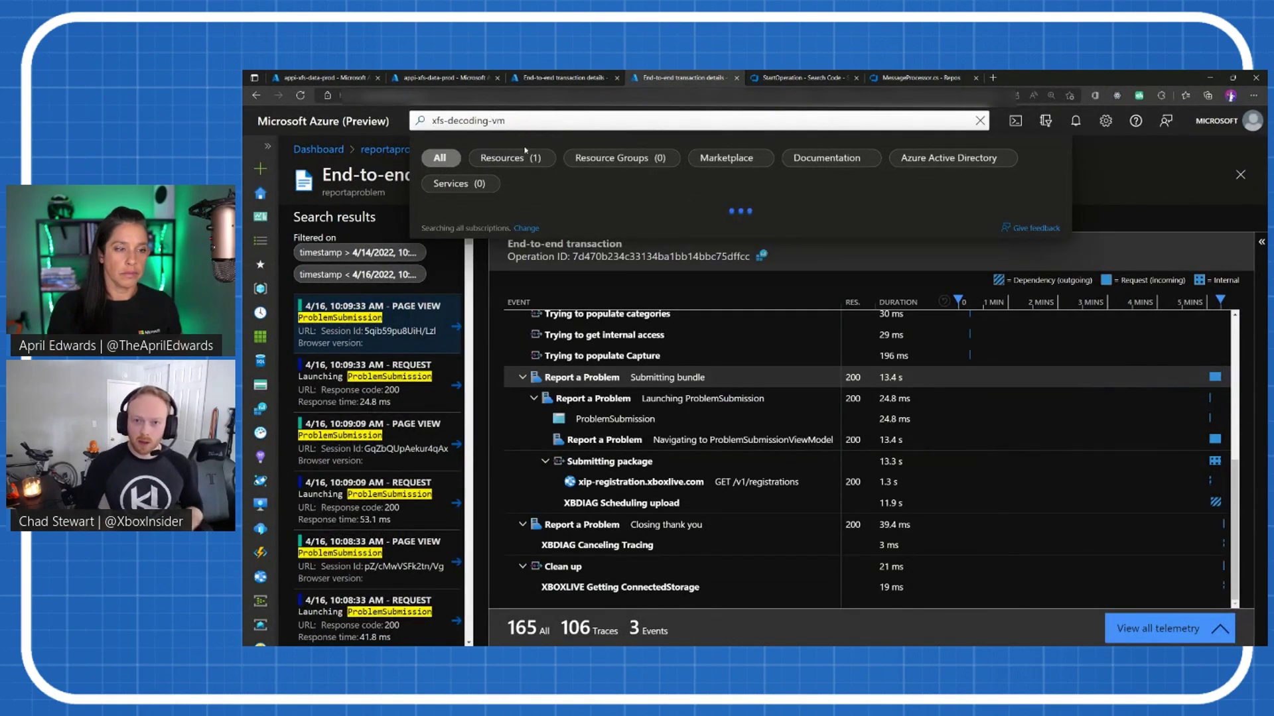
left_click(537, 160)
left_click(475, 244)
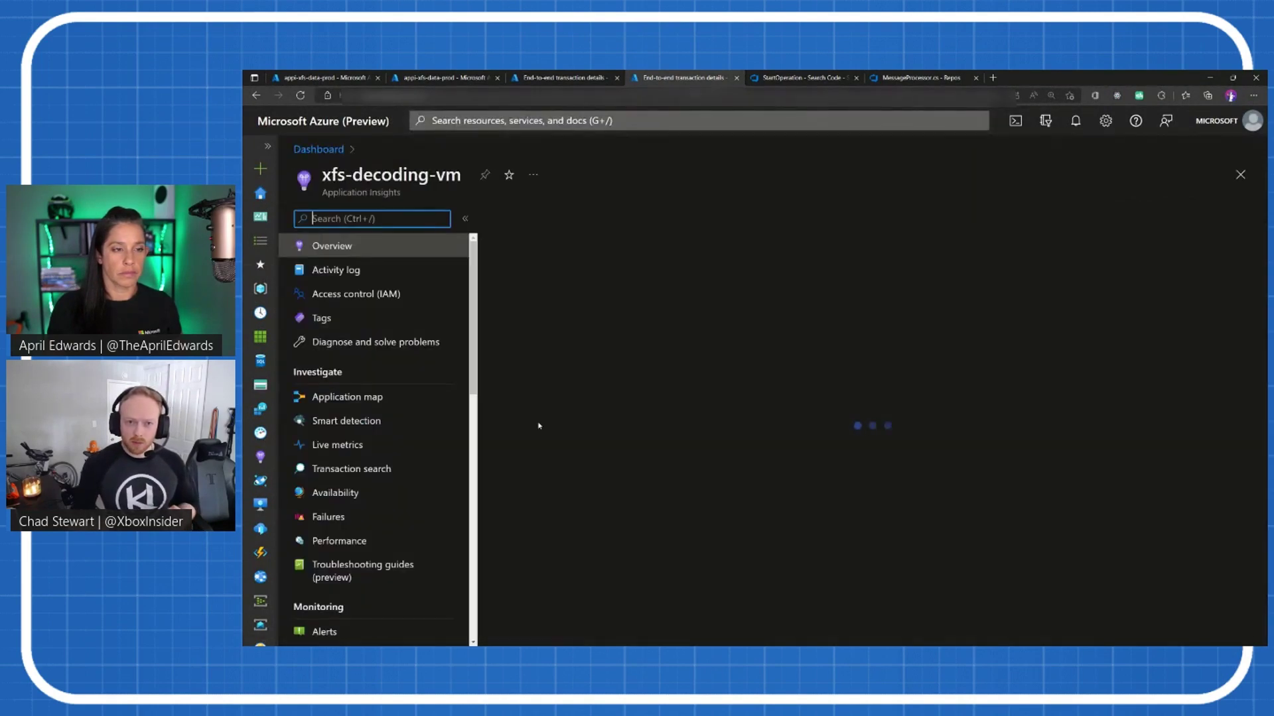
left_click(328, 516)
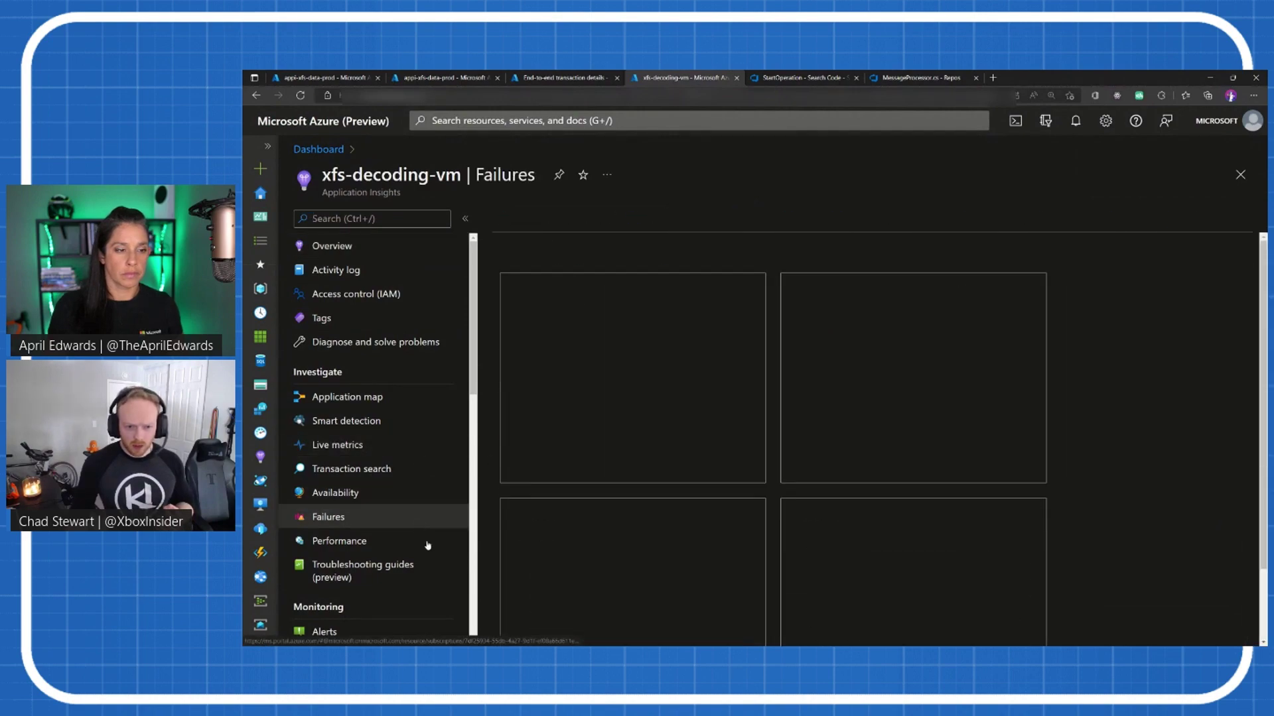
left_click(339, 540)
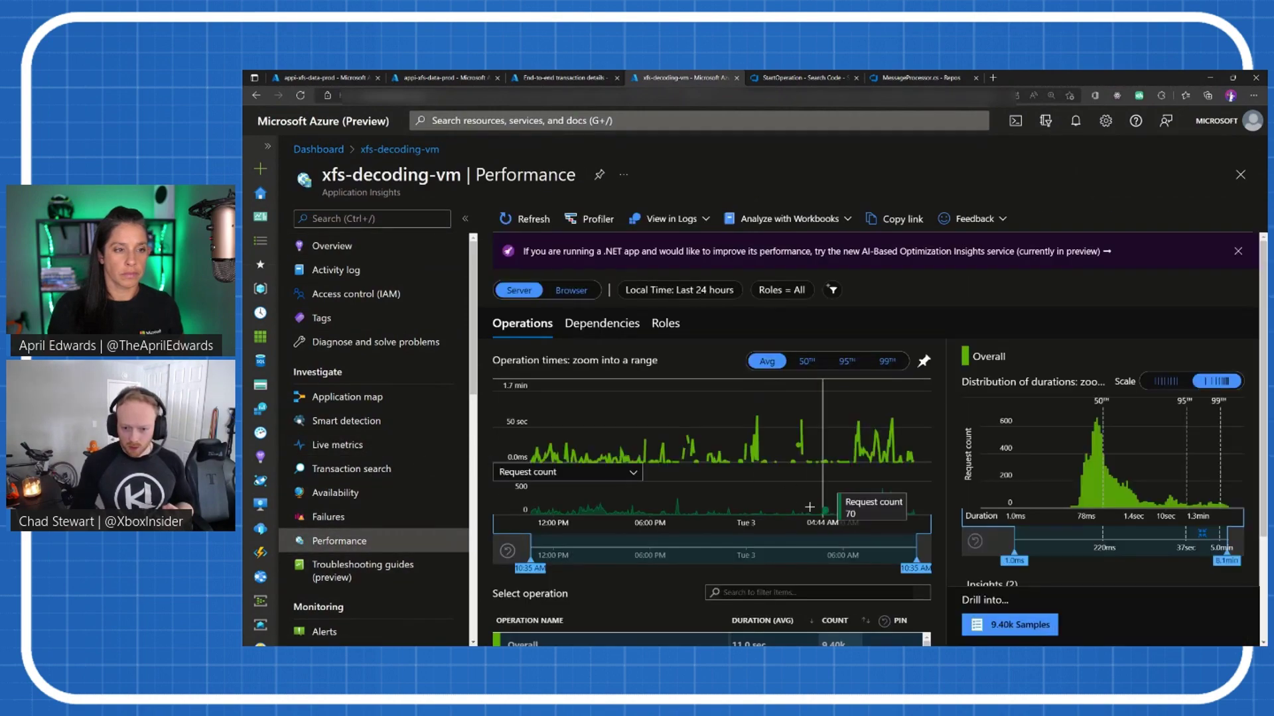
scroll(697, 547, "down", 3)
scroll(680, 559, "down", 2)
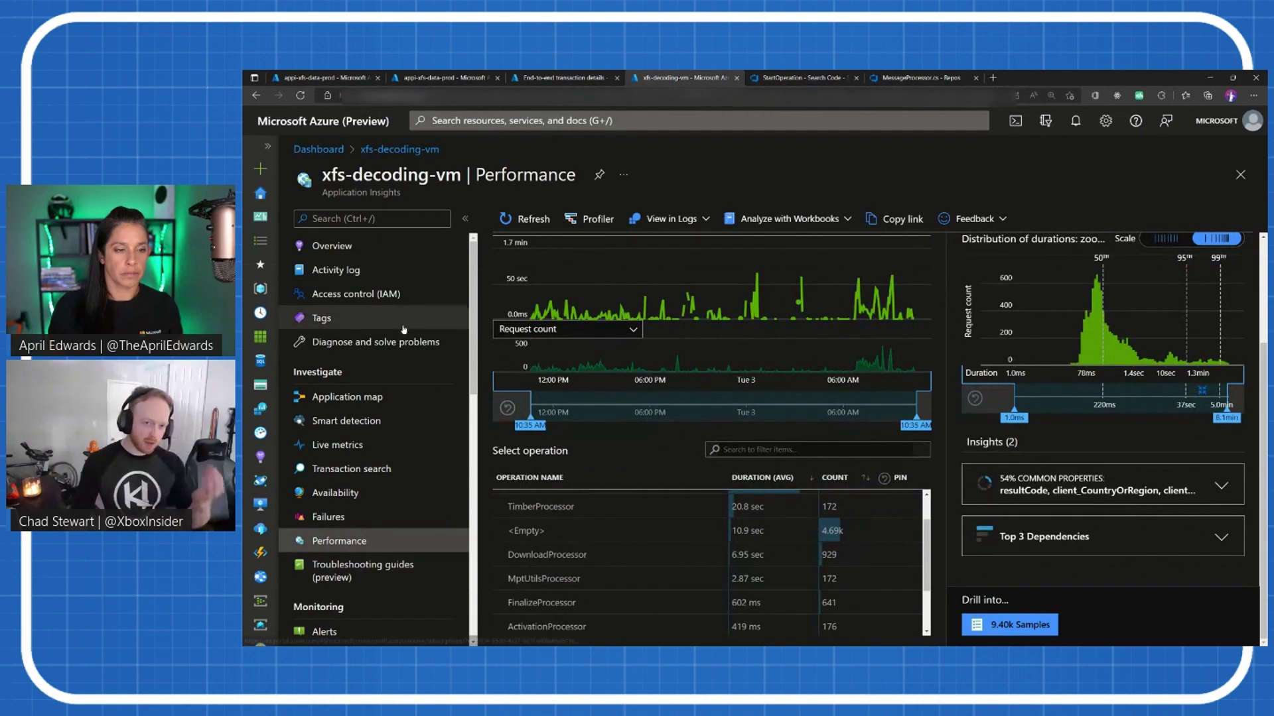
scroll(660, 578, "up", 3)
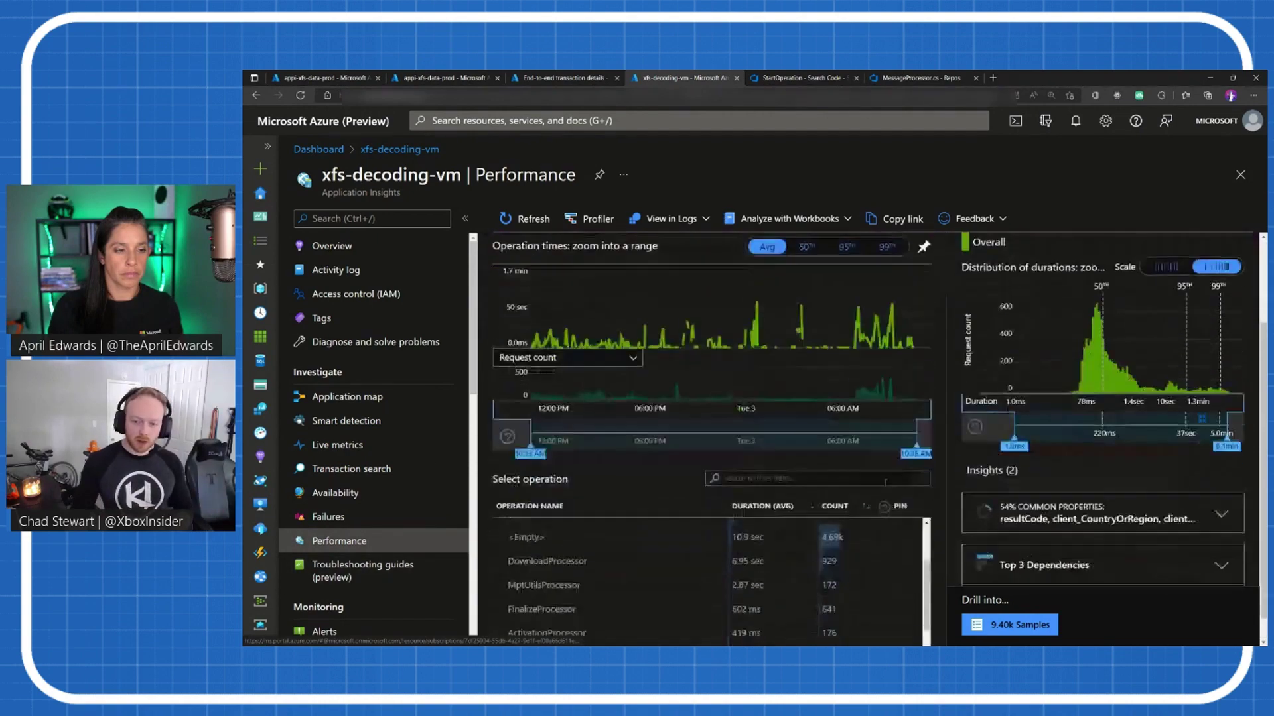
scroll(646, 580, "down", 3)
scroll(632, 582, "up", 3)
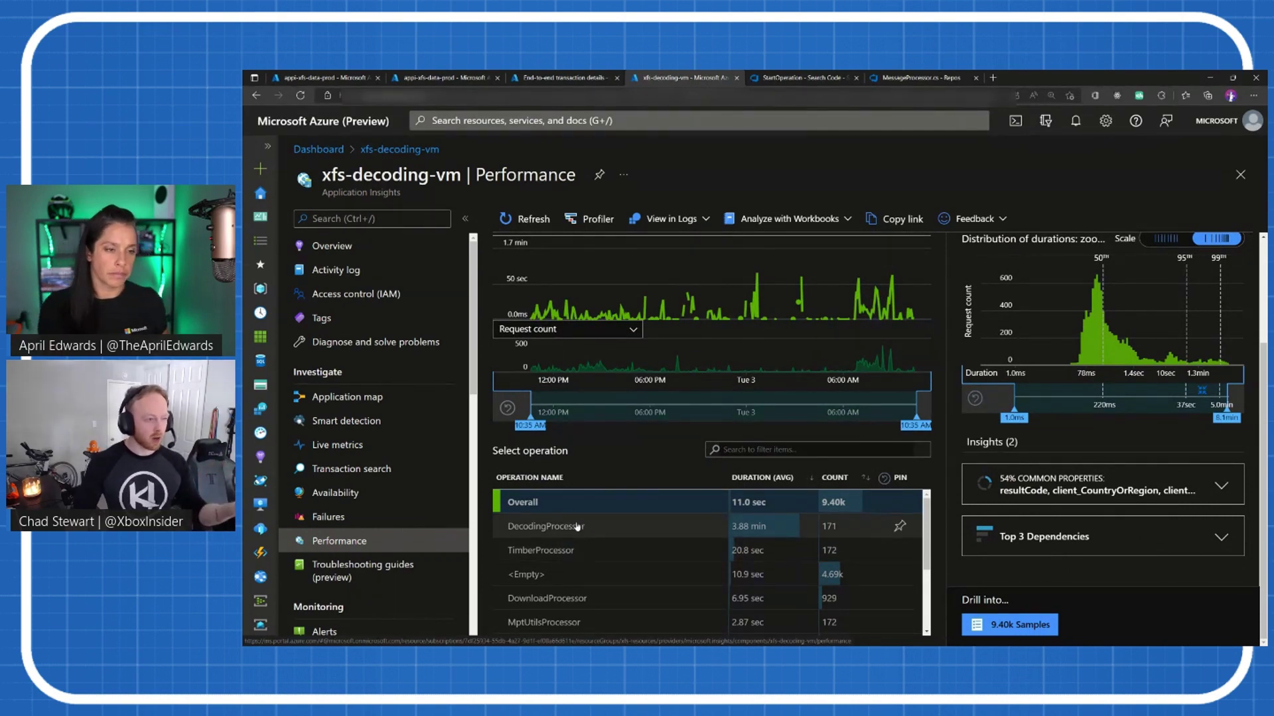
scroll(595, 542, "down", 2)
scroll(617, 597, "down", 1)
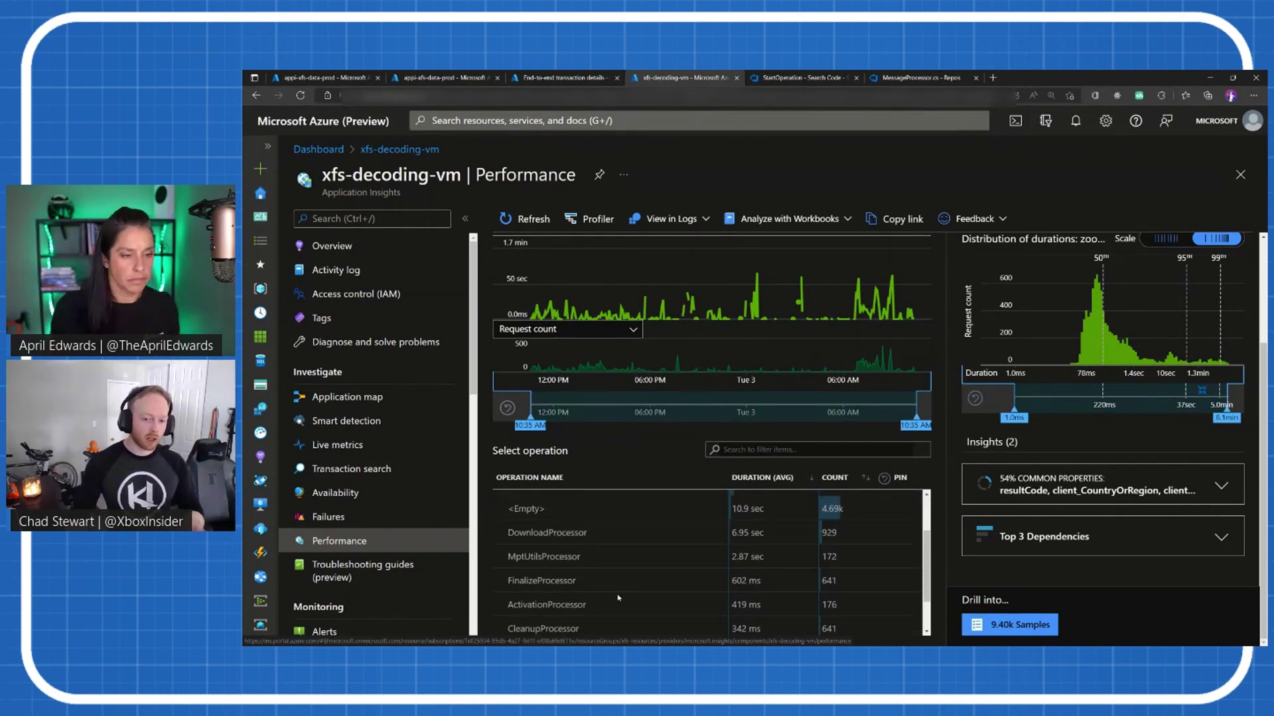
Show xfs-decoding-vm's Failures page and dismiss the Snapshot Debugger suggestion banner
left_click(329, 516)
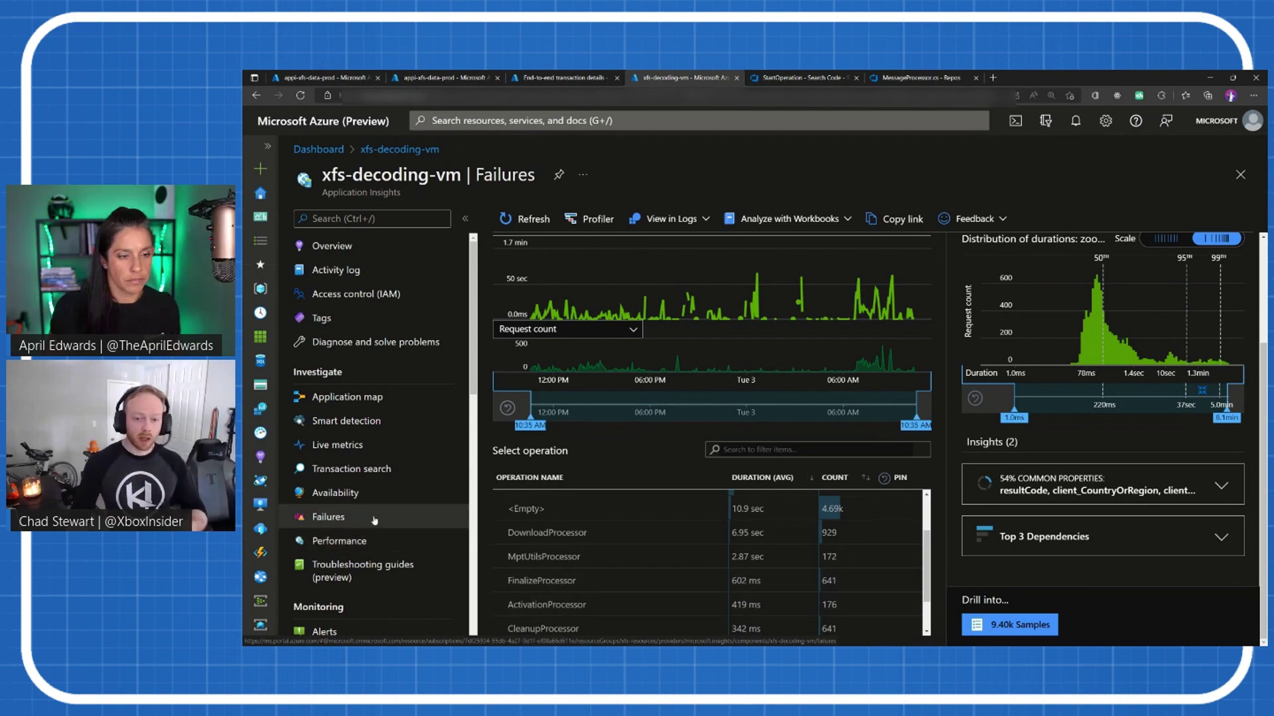
scroll(779, 489, "down", 2)
scroll(796, 498, "up", 1)
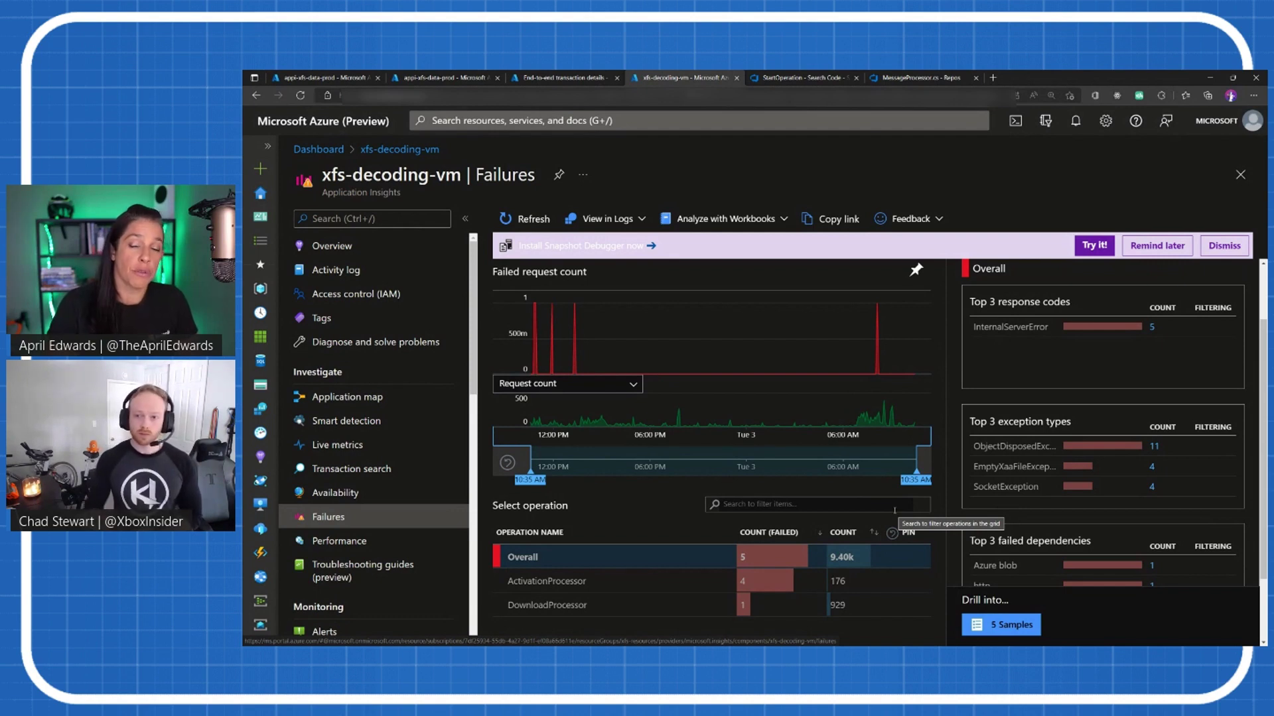
left_click(1224, 244)
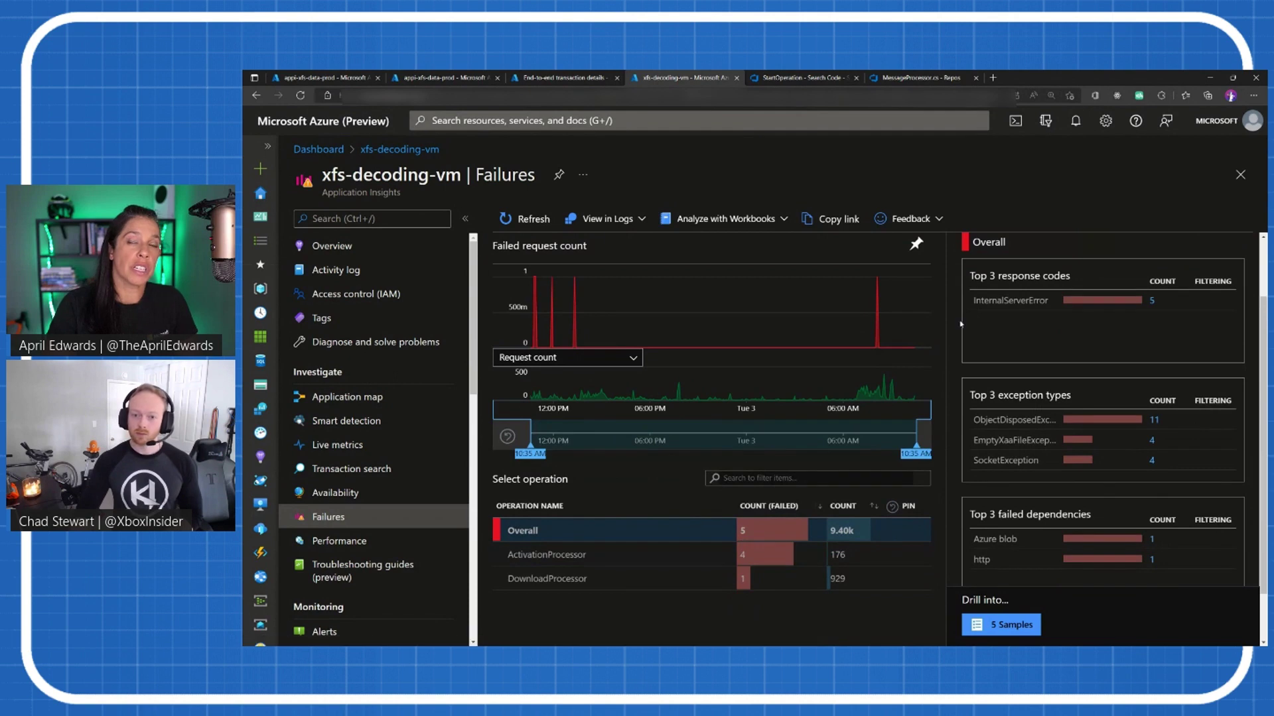